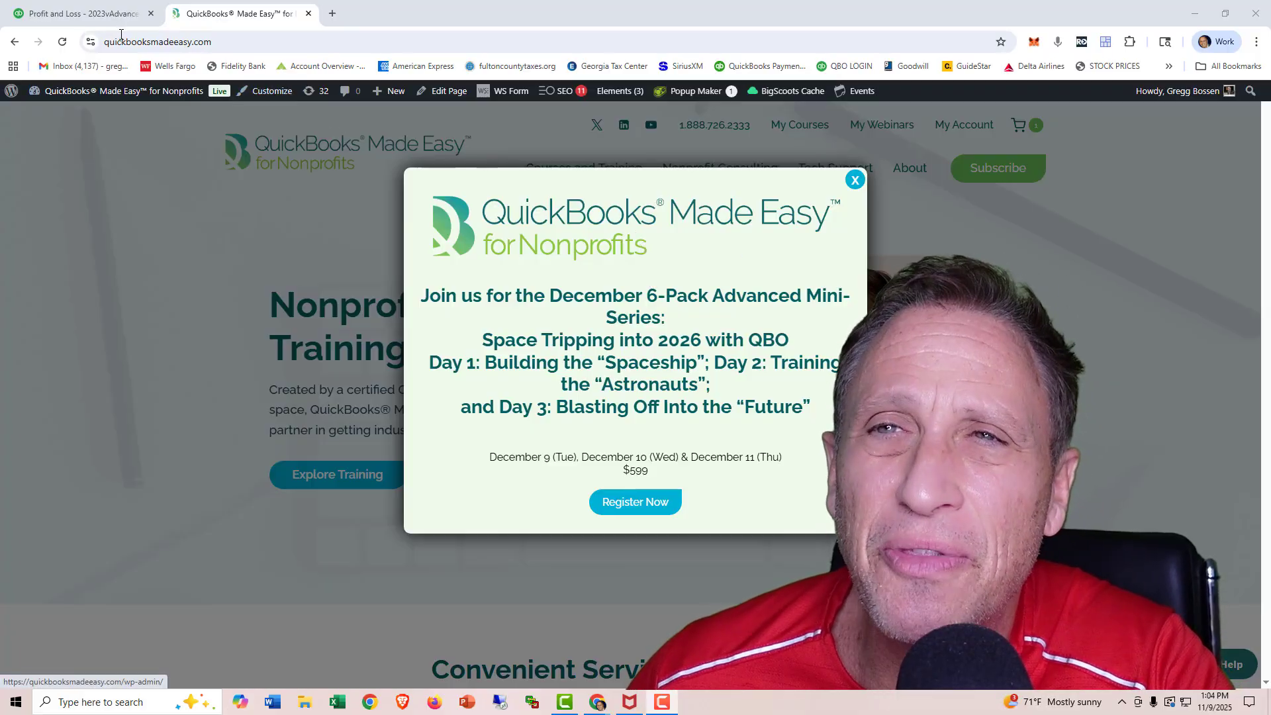
Switch to the Profit and Loss report for July 2024–June 2025 in QuickBooks Online
left_click(101, 21)
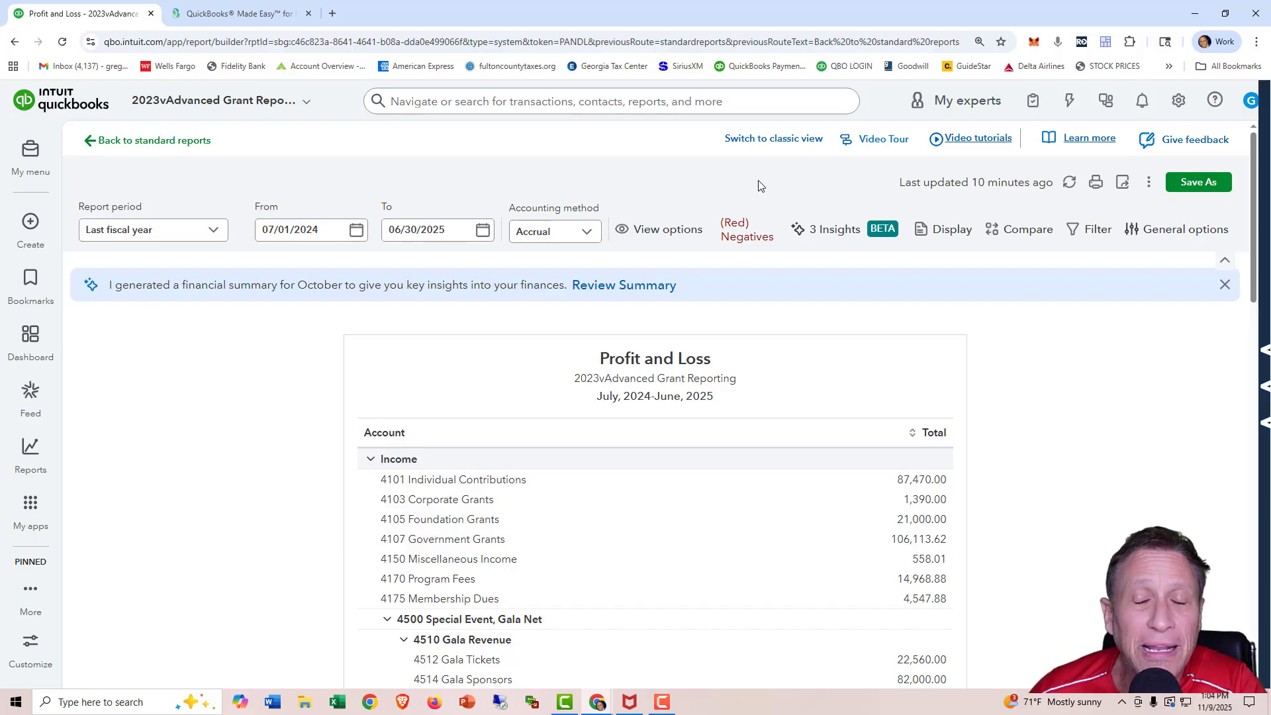
Close the 'I generated a financial summary' banner above the Profit and Loss report
left_click(1224, 284)
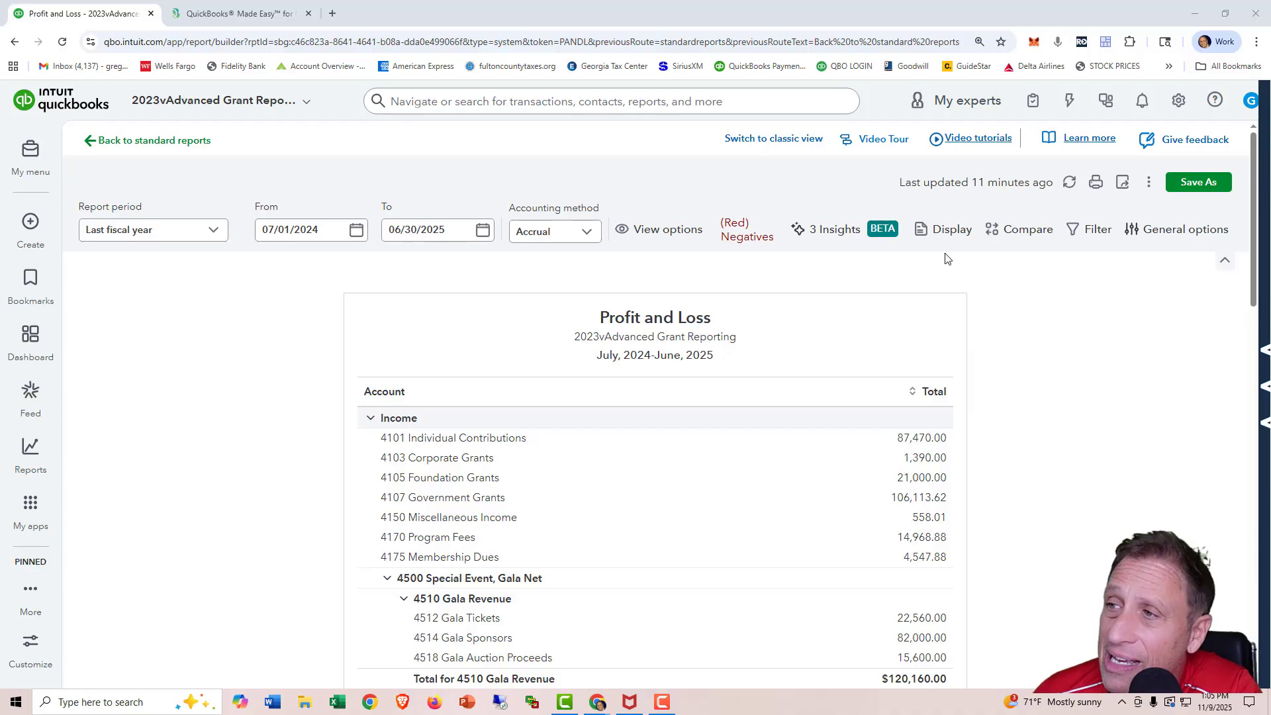
left_click(938, 235)
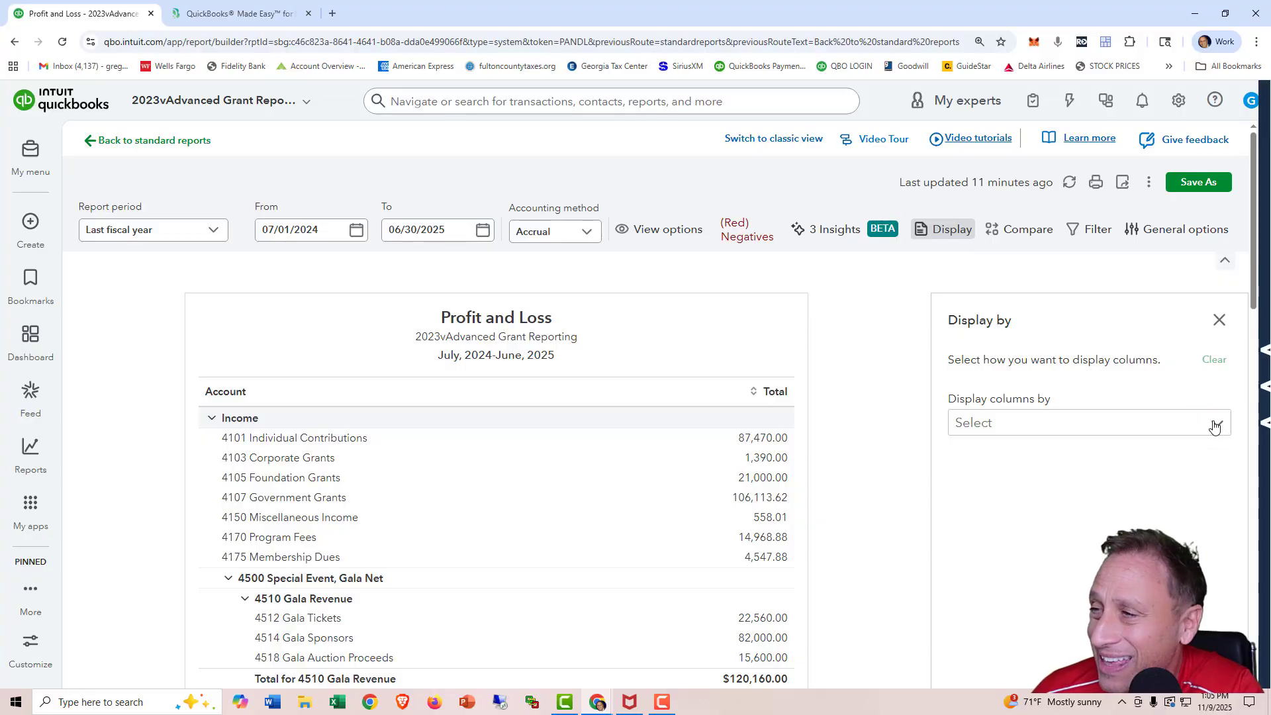
left_click(1214, 424)
scroll(1074, 559, "down", 2)
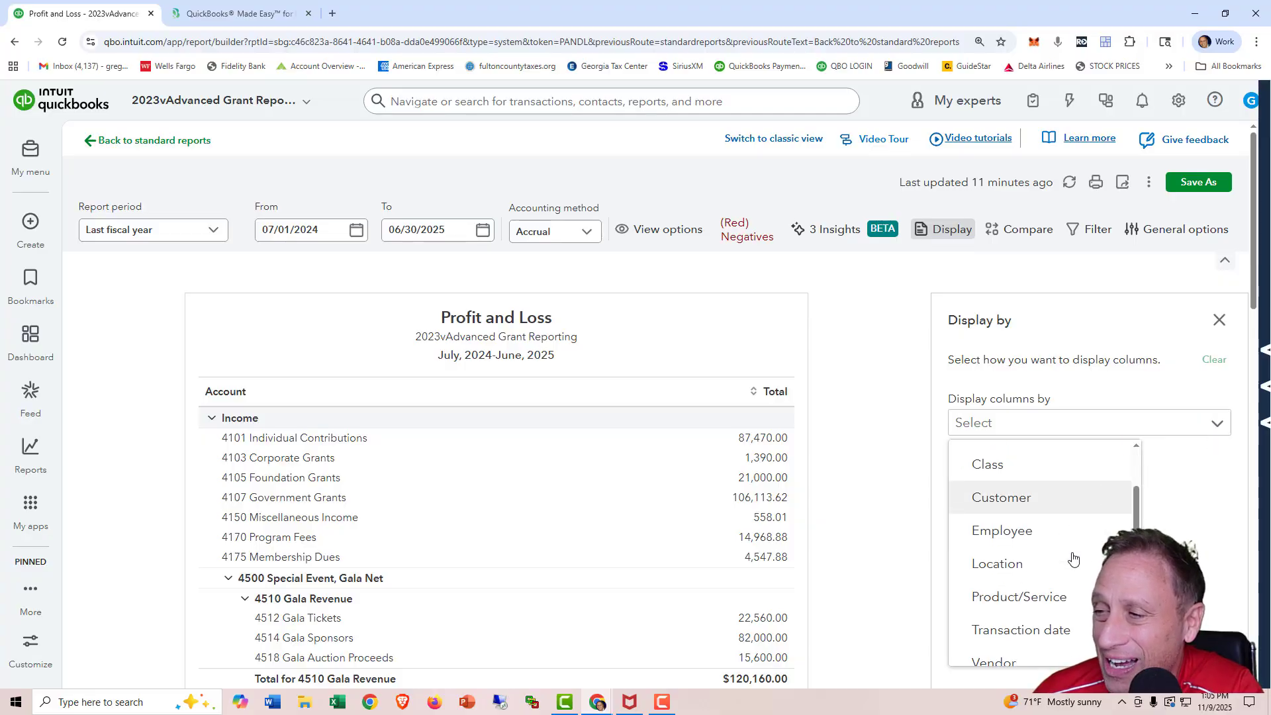
scroll(1073, 559, "up", 2)
scroll(1067, 529, "down", 2)
scroll(1060, 497, "up", 2)
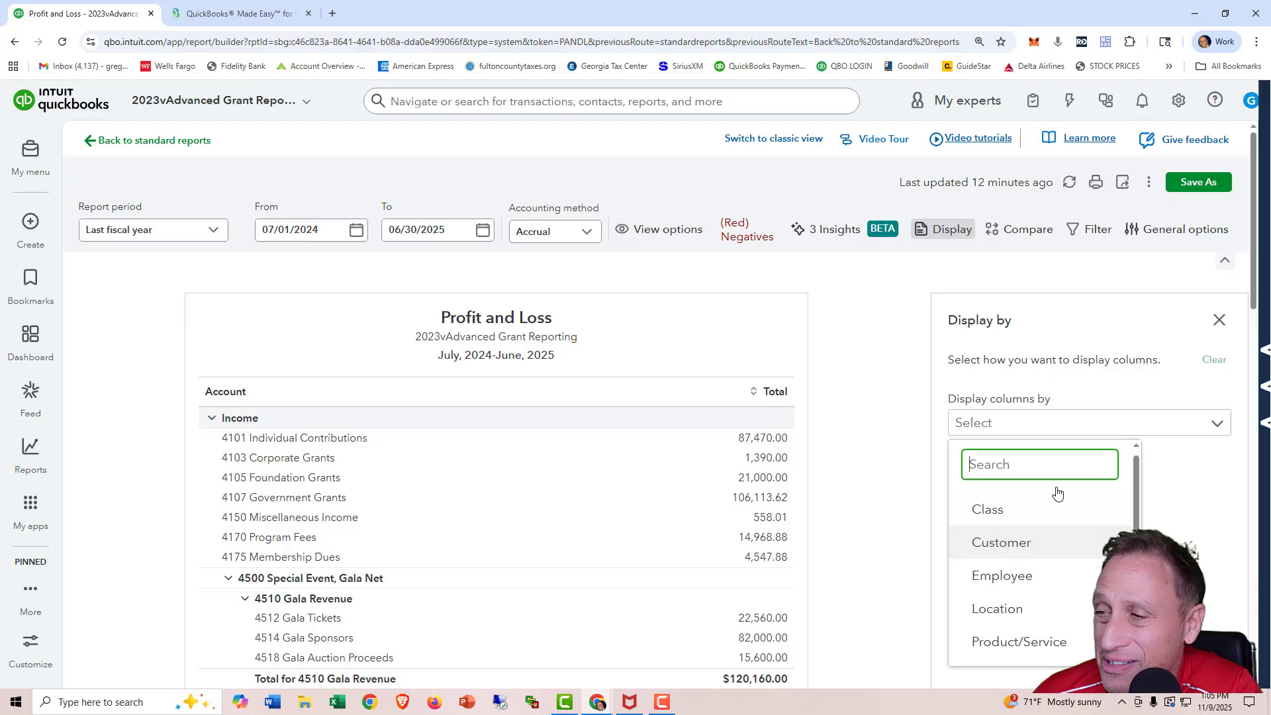
left_click(1024, 523)
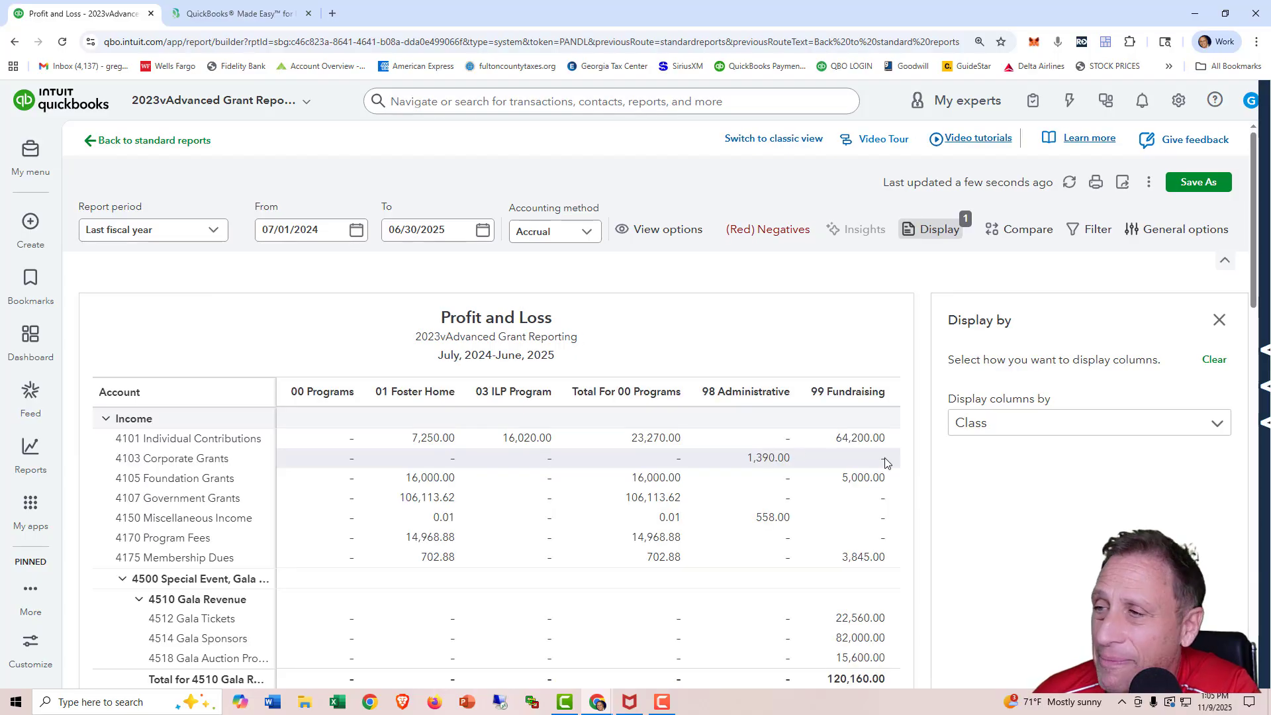
left_click(1217, 424)
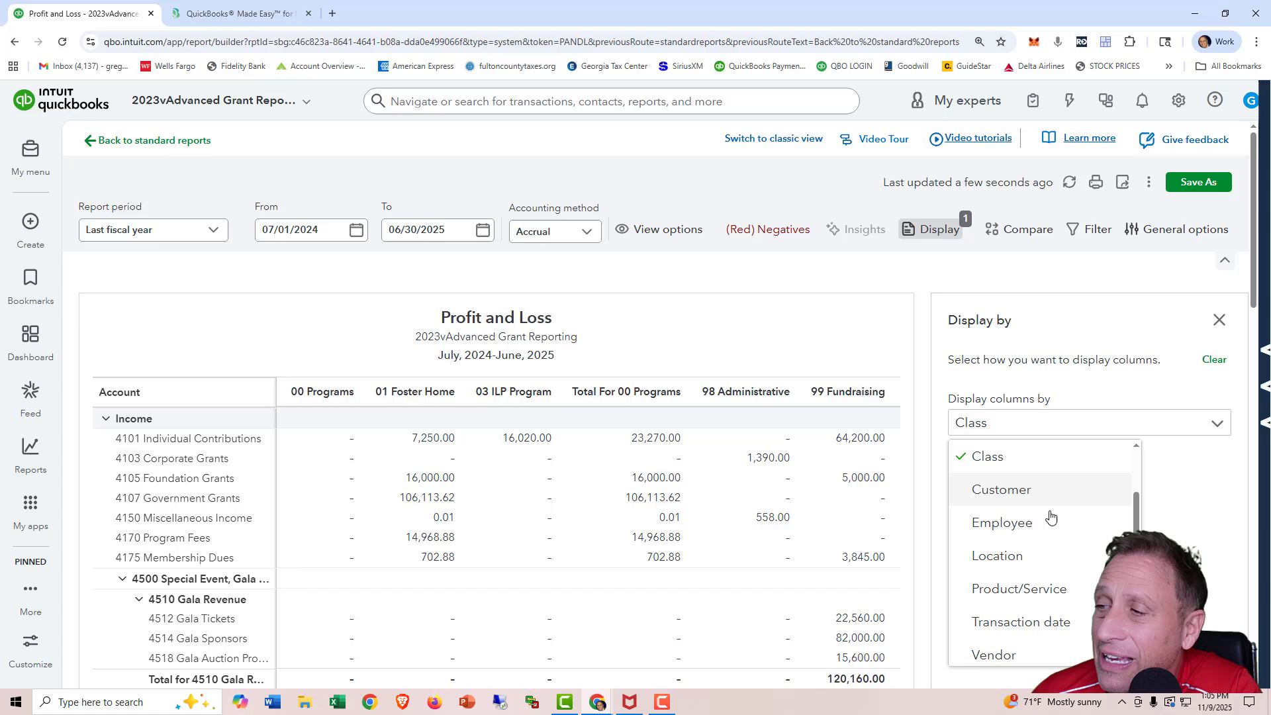
scroll(1021, 564, "down", 1)
scroll(1022, 564, "up", 1)
scroll(1022, 564, "down", 1)
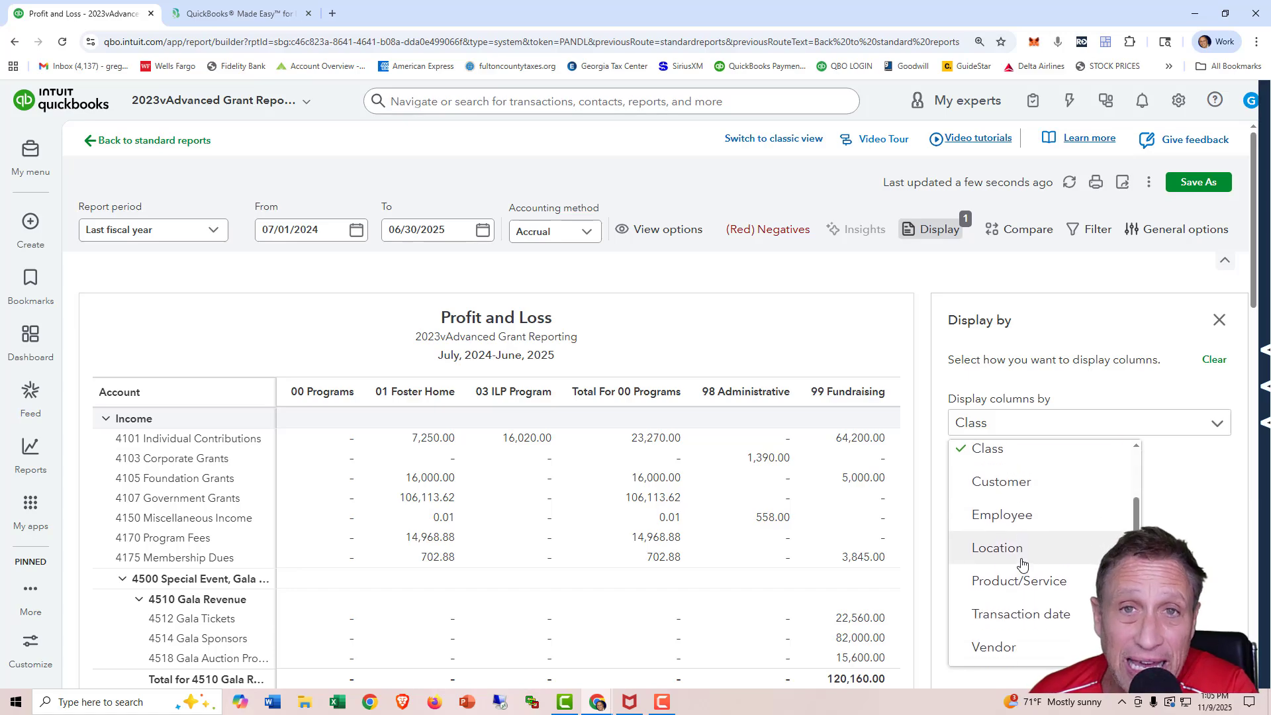
scroll(1022, 564, "up", 1)
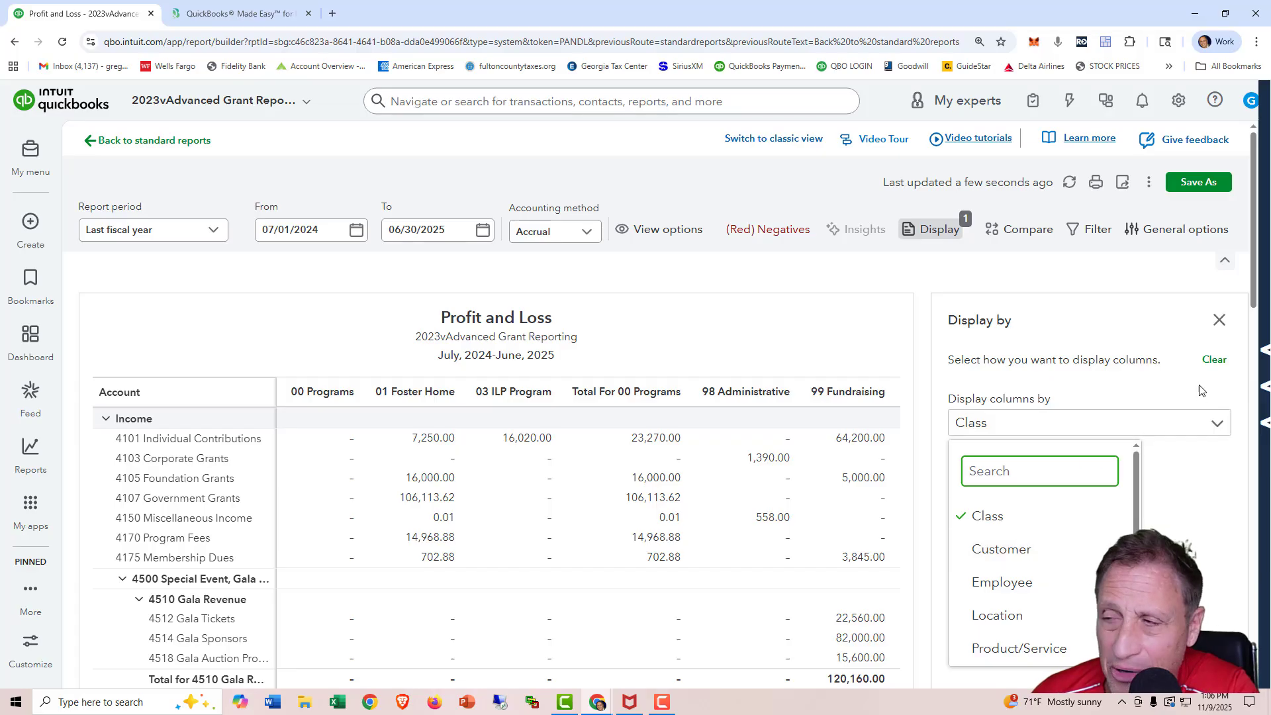
left_click(1220, 329)
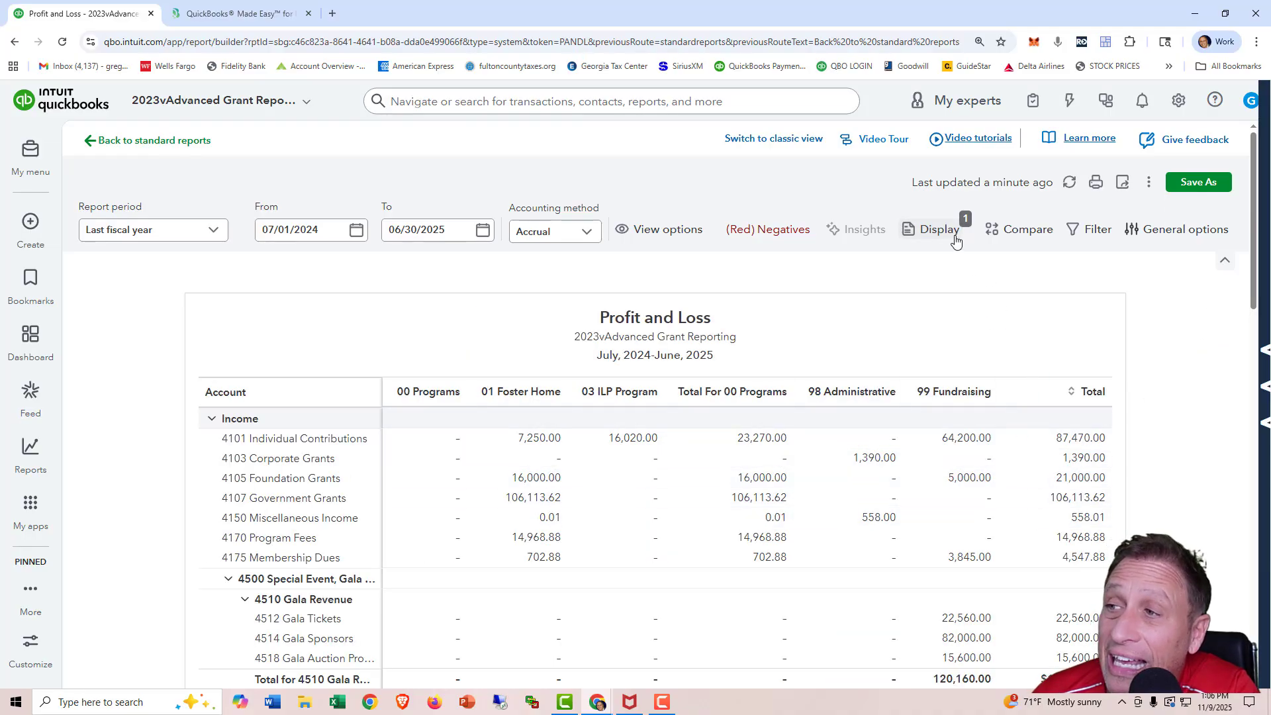
left_click(951, 242)
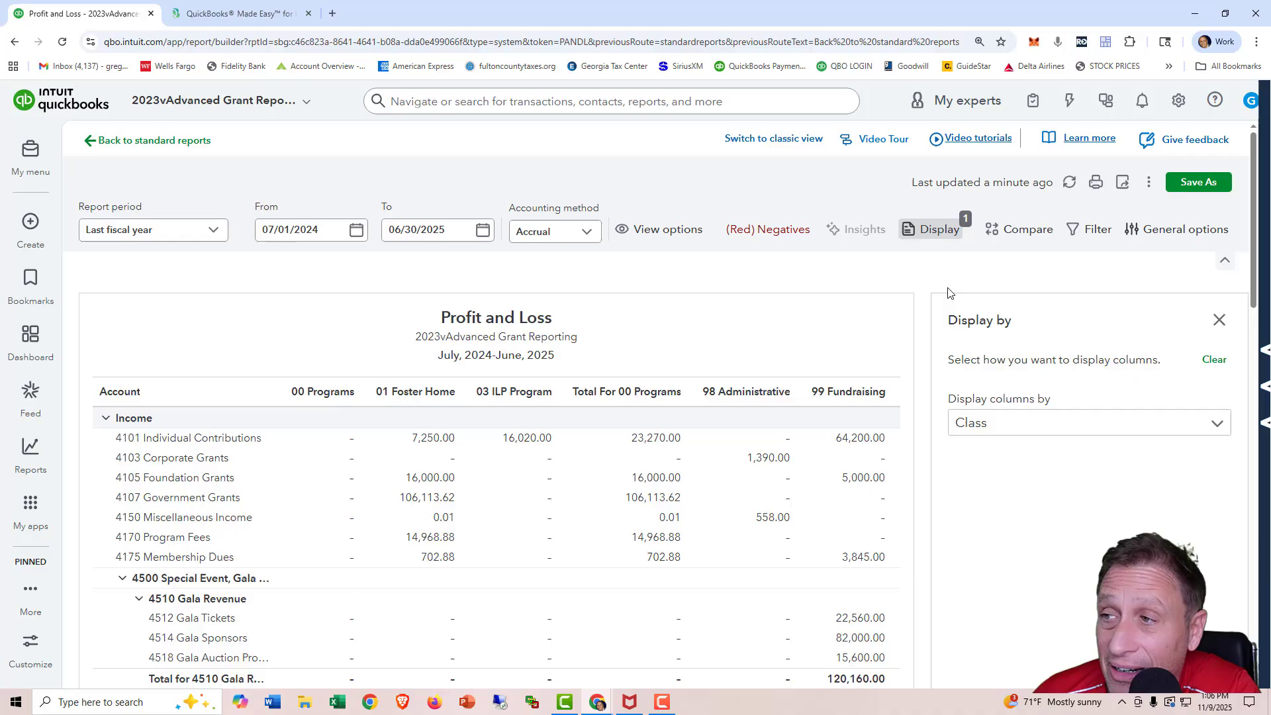
left_click(1212, 362)
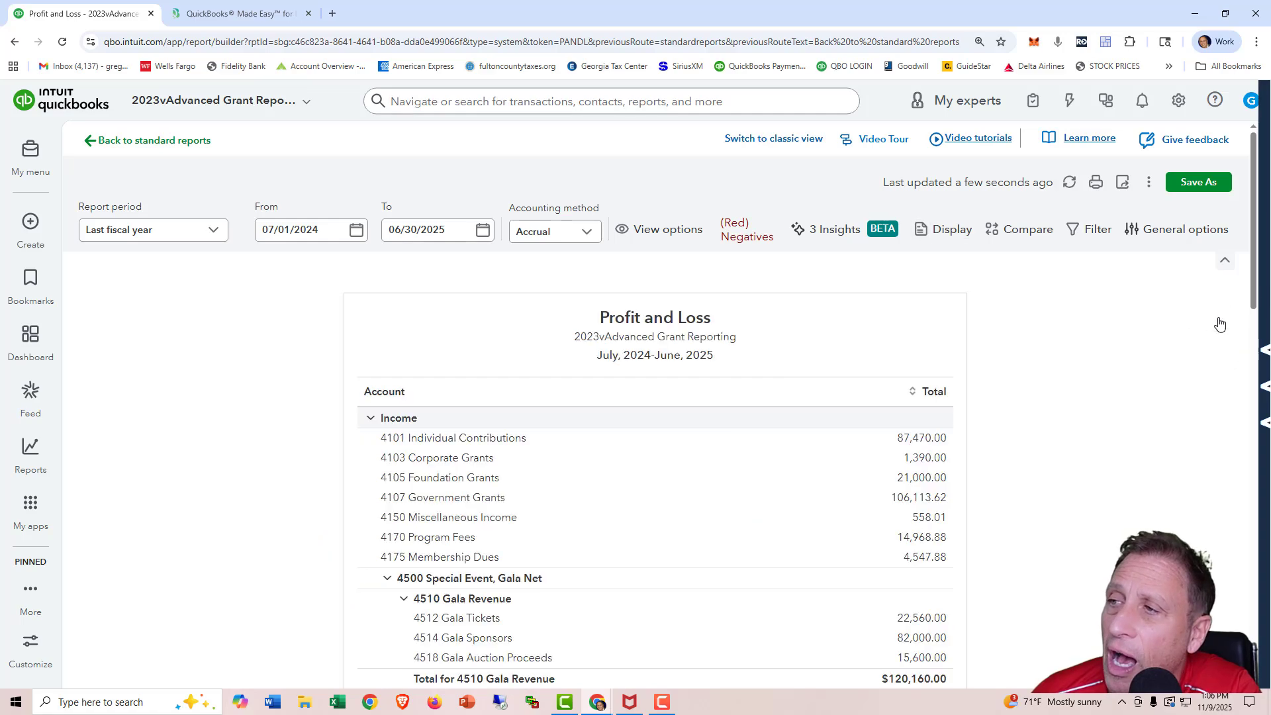
left_click(1220, 320)
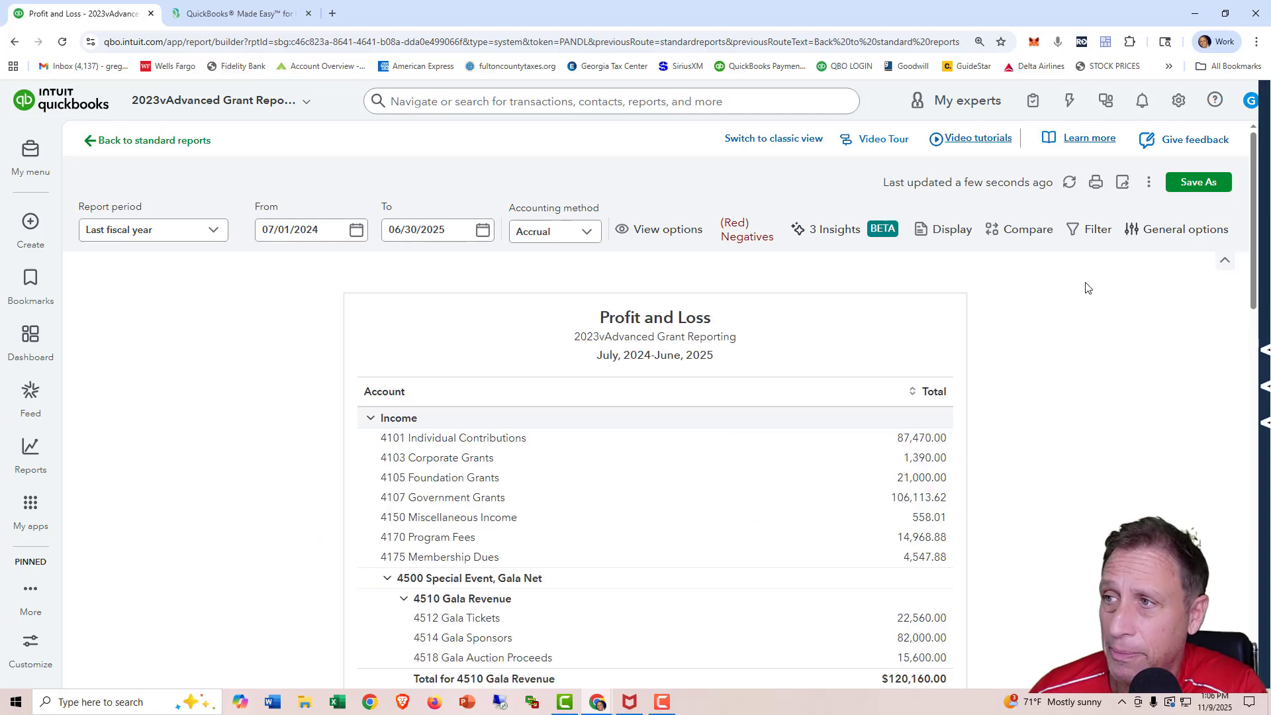
mouse_move(1019, 247)
left_mouse_down()
mouse_move(1030, 268)
mouse_move(1015, 233)
left_mouse_up()
Turn on the % of Income calculation under Compare so percentages appear beside each amount
left_click(1015, 233)
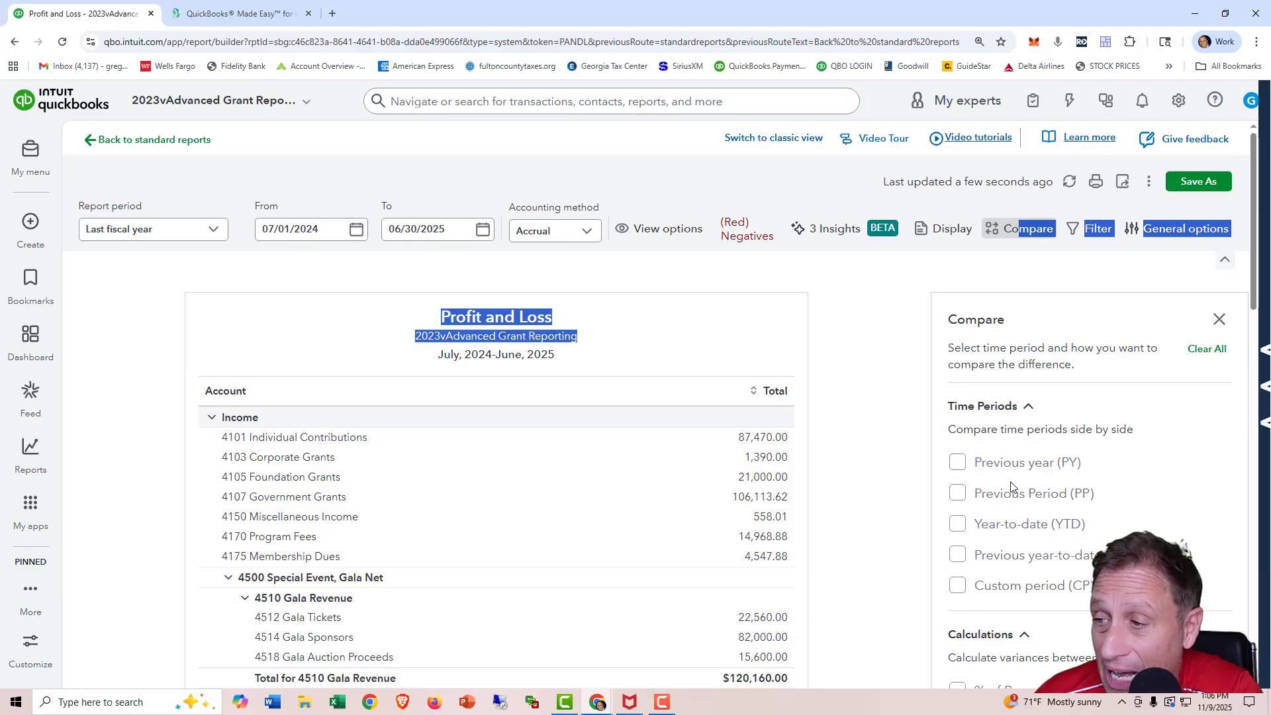
scroll(1007, 493, "down", 3)
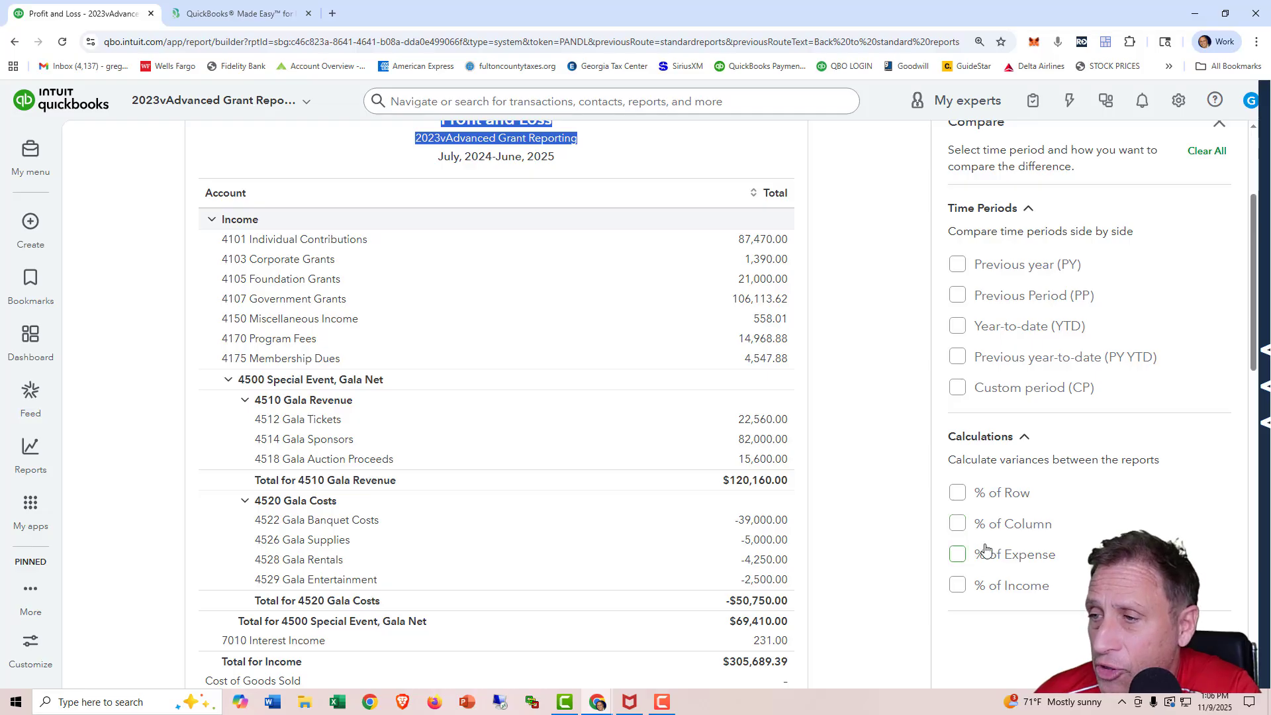
scroll(971, 548, "down", 1)
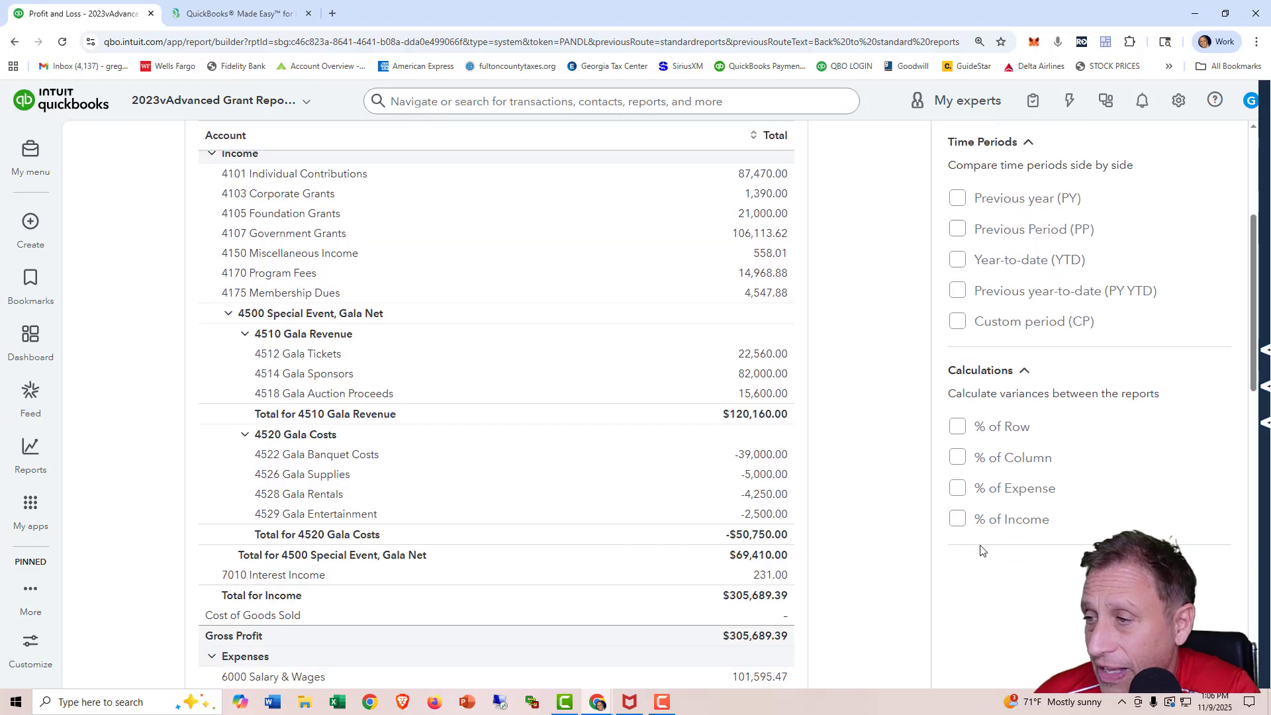
left_click(957, 521)
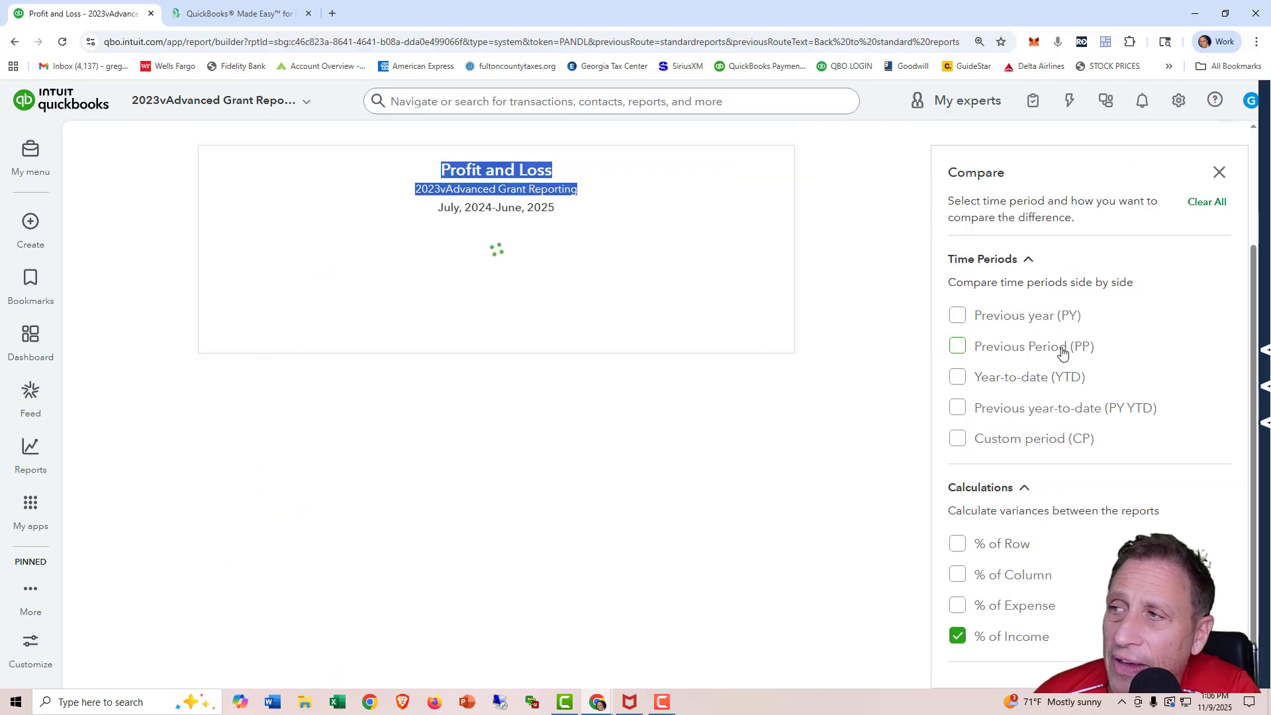
scroll(1060, 311, "down", 2)
scroll(750, 329, "up", 3)
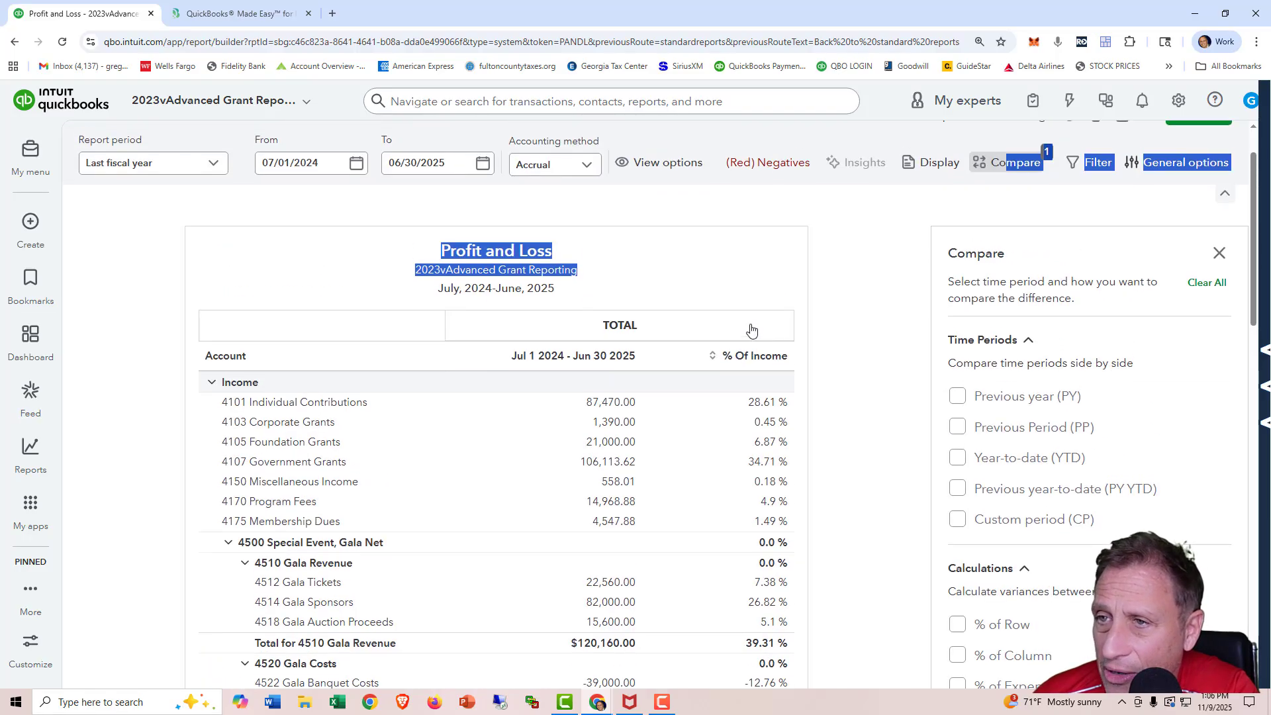
scroll(751, 333, "down", 1)
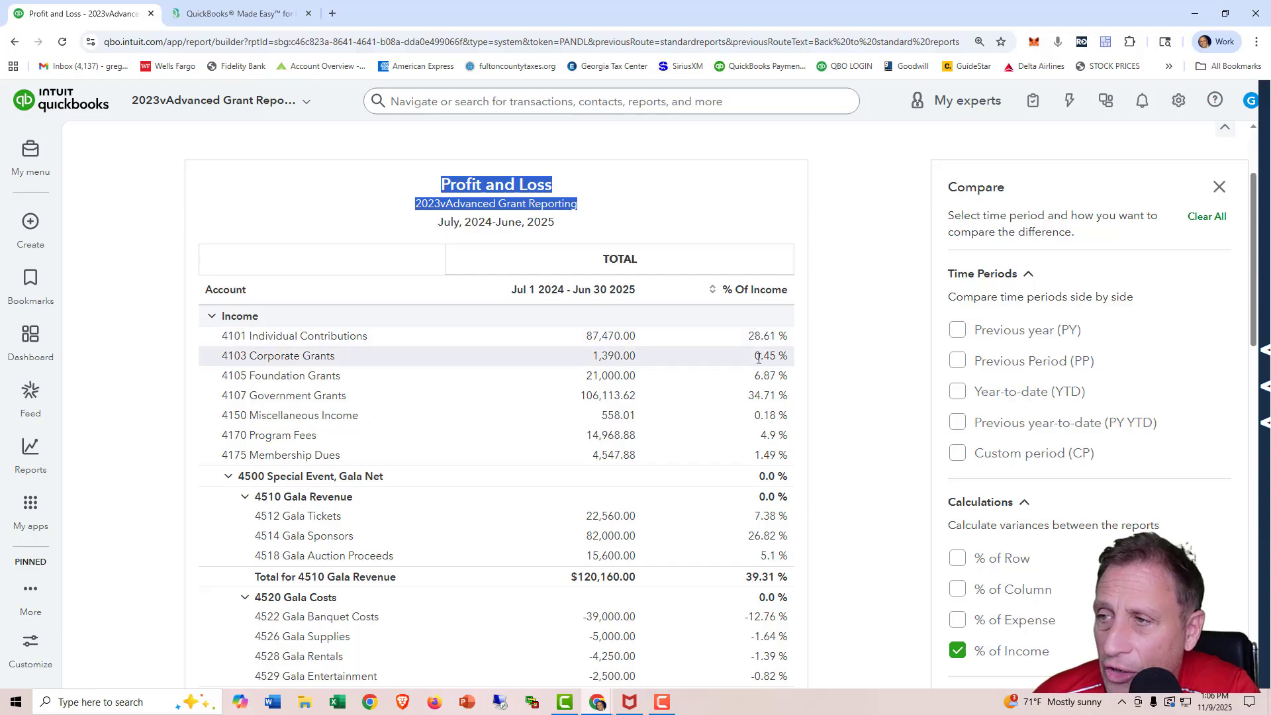
key("ctrl+shift+a")
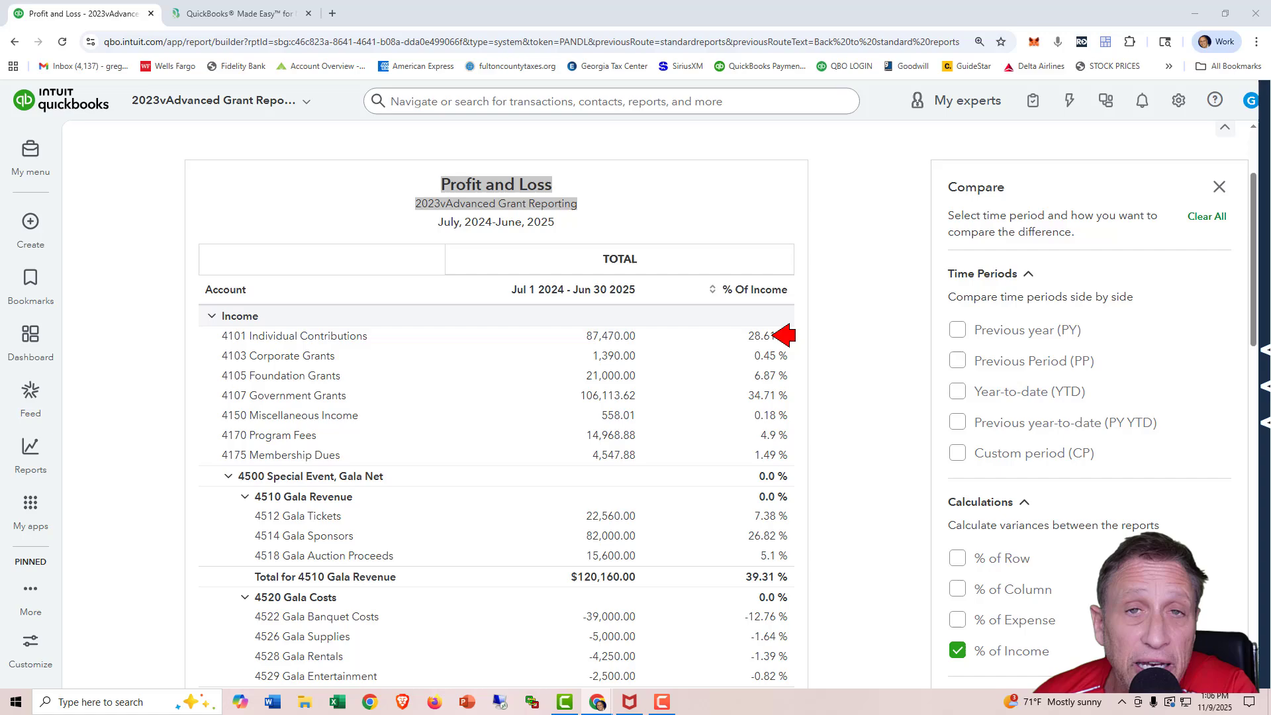
scroll(785, 396, "down", 4)
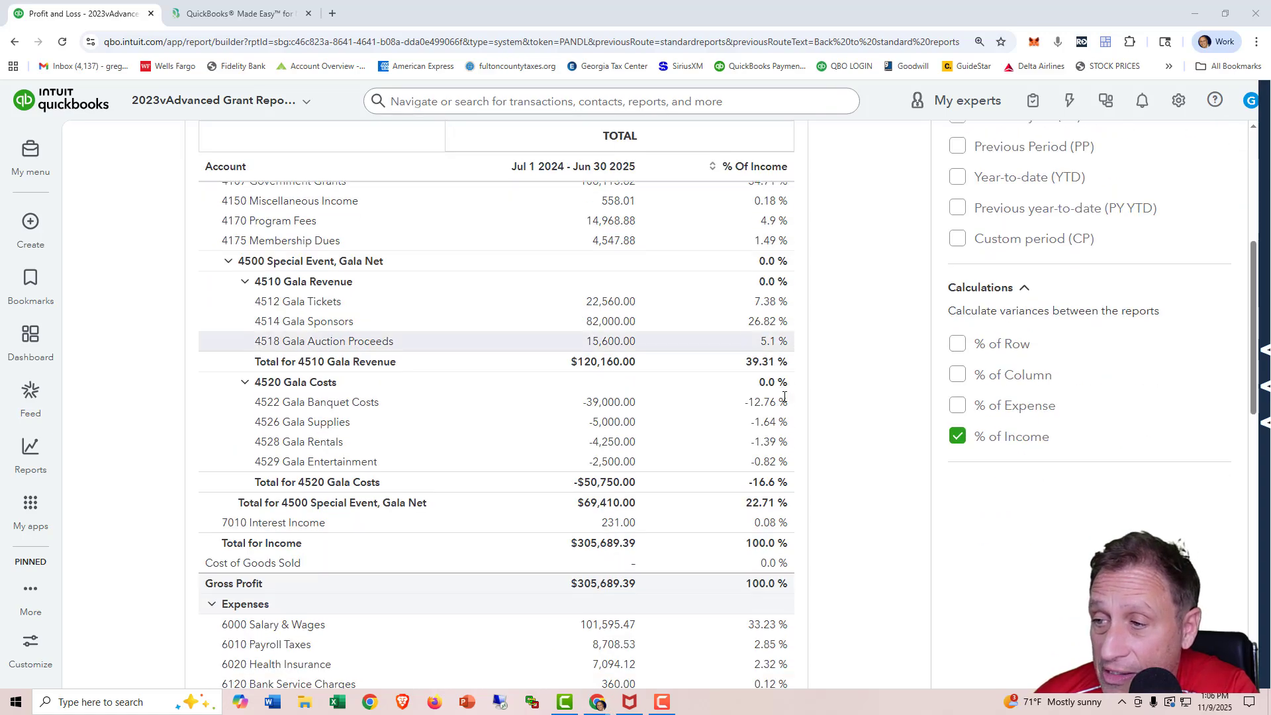
scroll(801, 430, "down", 1)
scroll(799, 446, "down", 1)
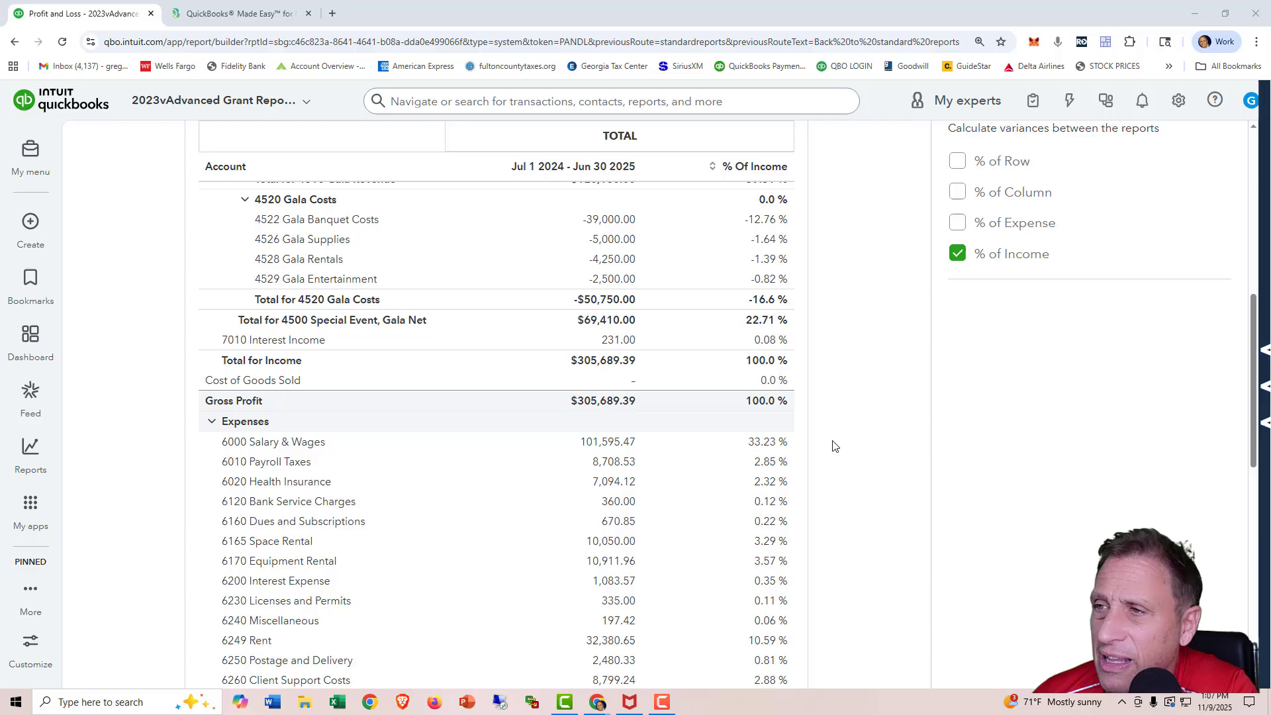
scroll(832, 444, "up", 9)
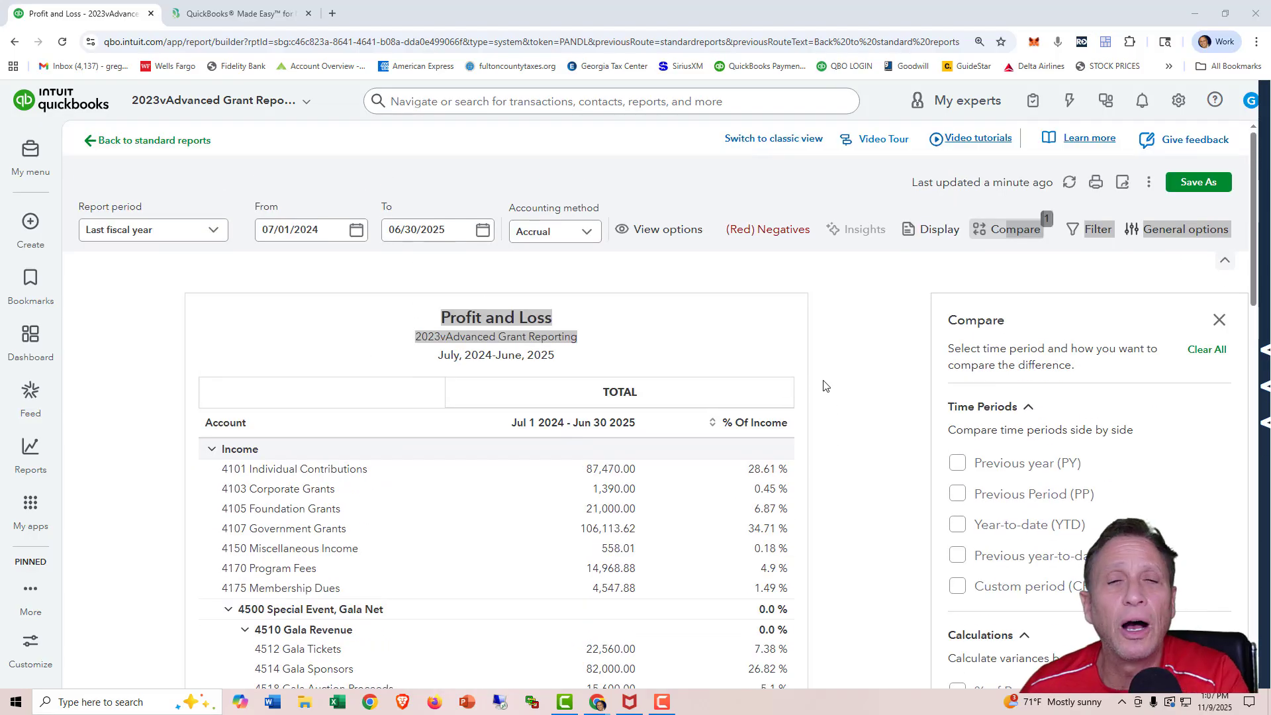
Close the comparison options, look through the report filter fields, then close the Filter panel
left_click(1093, 235)
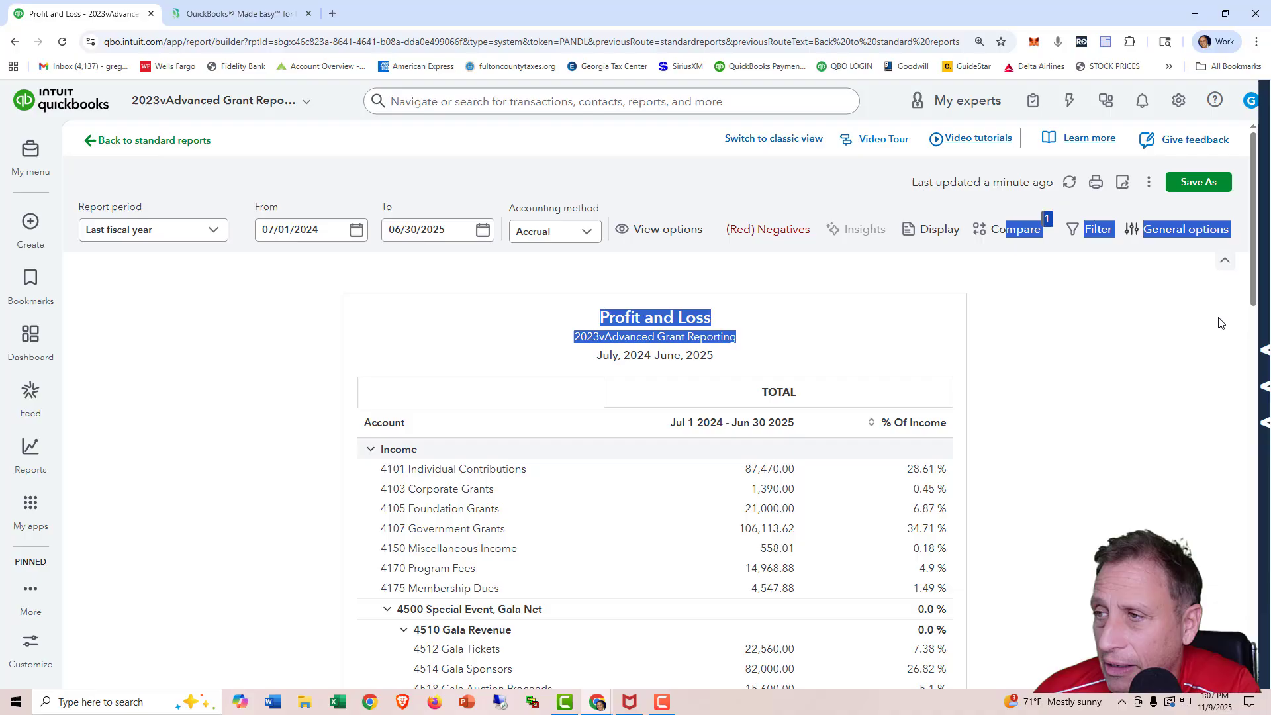
left_click(1098, 229)
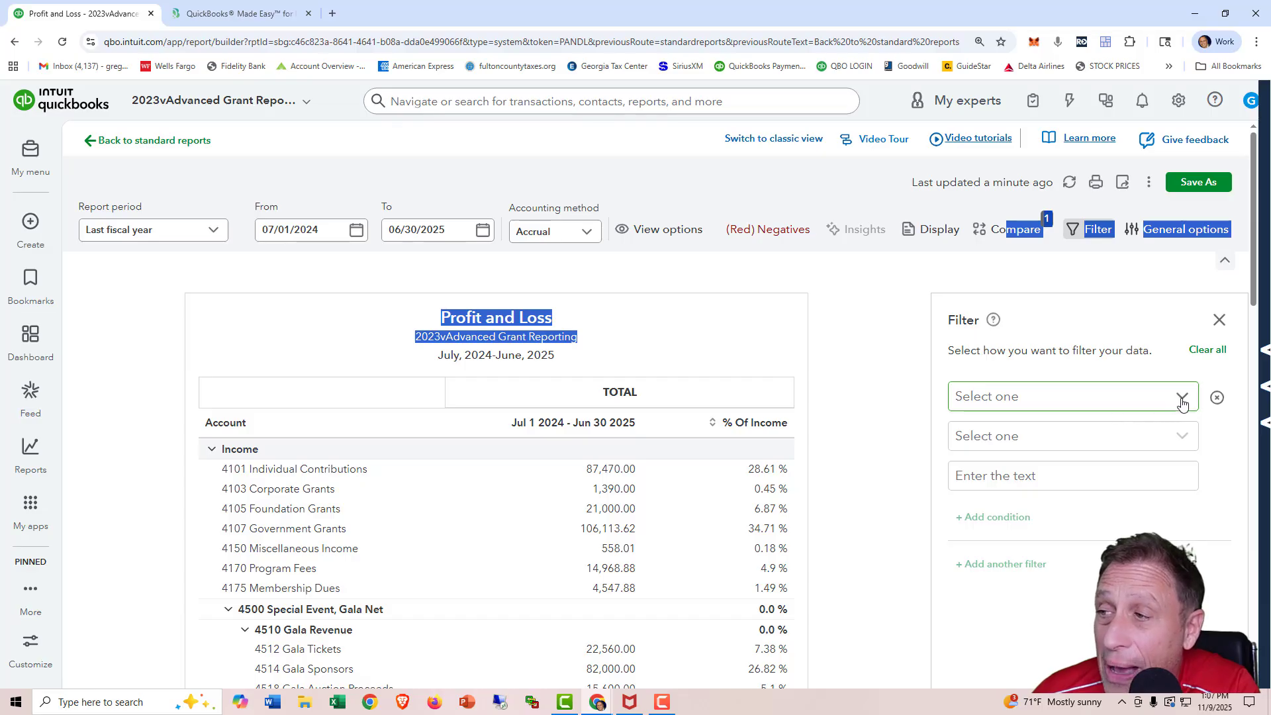
left_click(1093, 402)
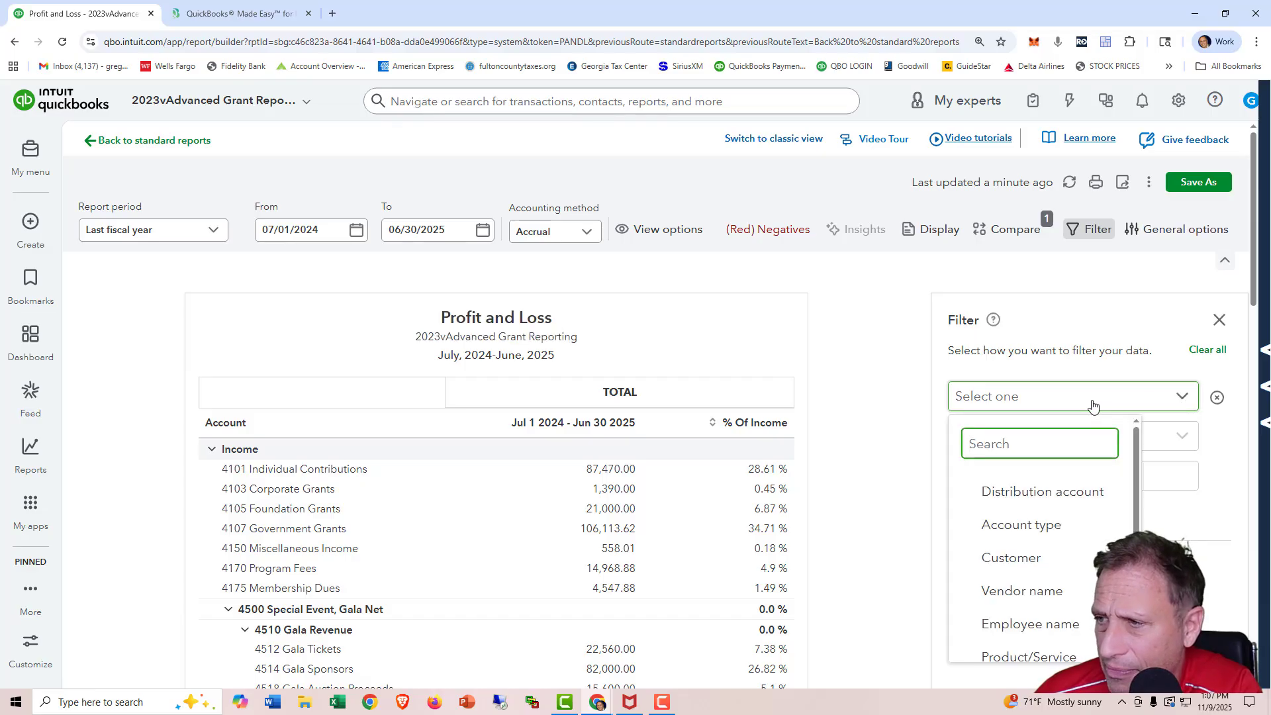
scroll(1059, 521, "down", 1)
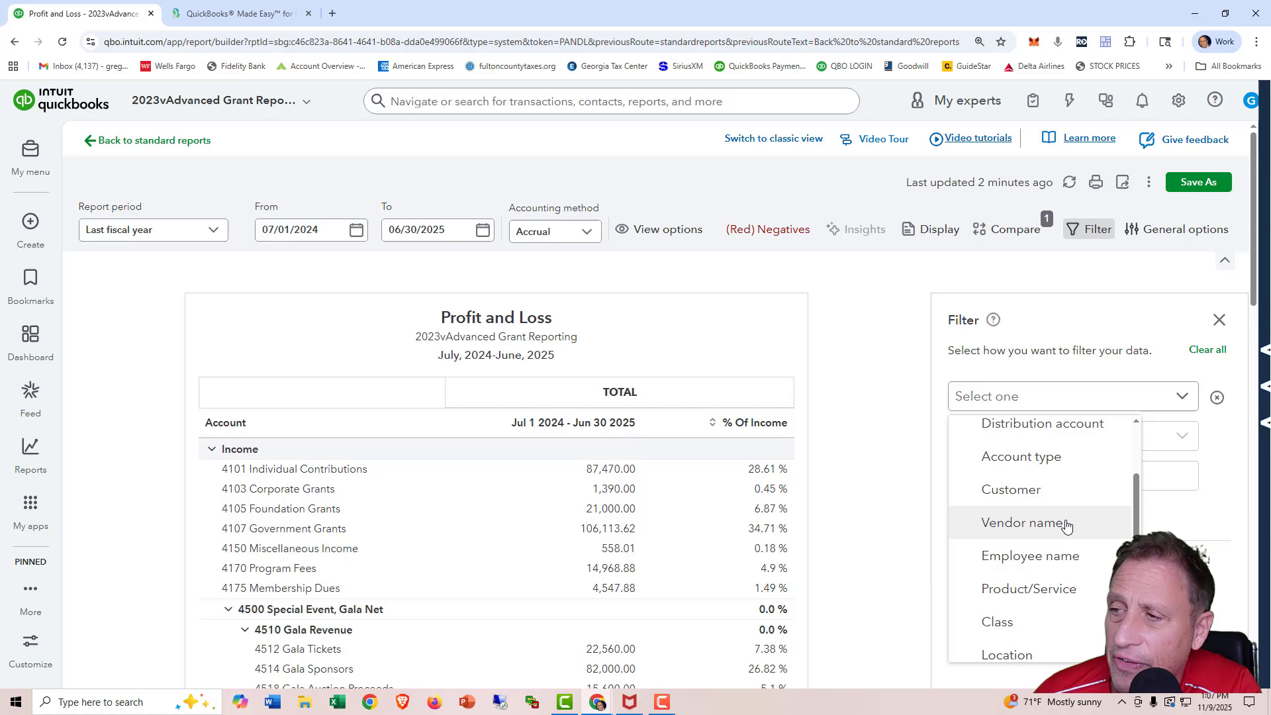
scroll(1064, 525, "up", 1)
scroll(1063, 525, "down", 1)
scroll(1064, 525, "up", 1)
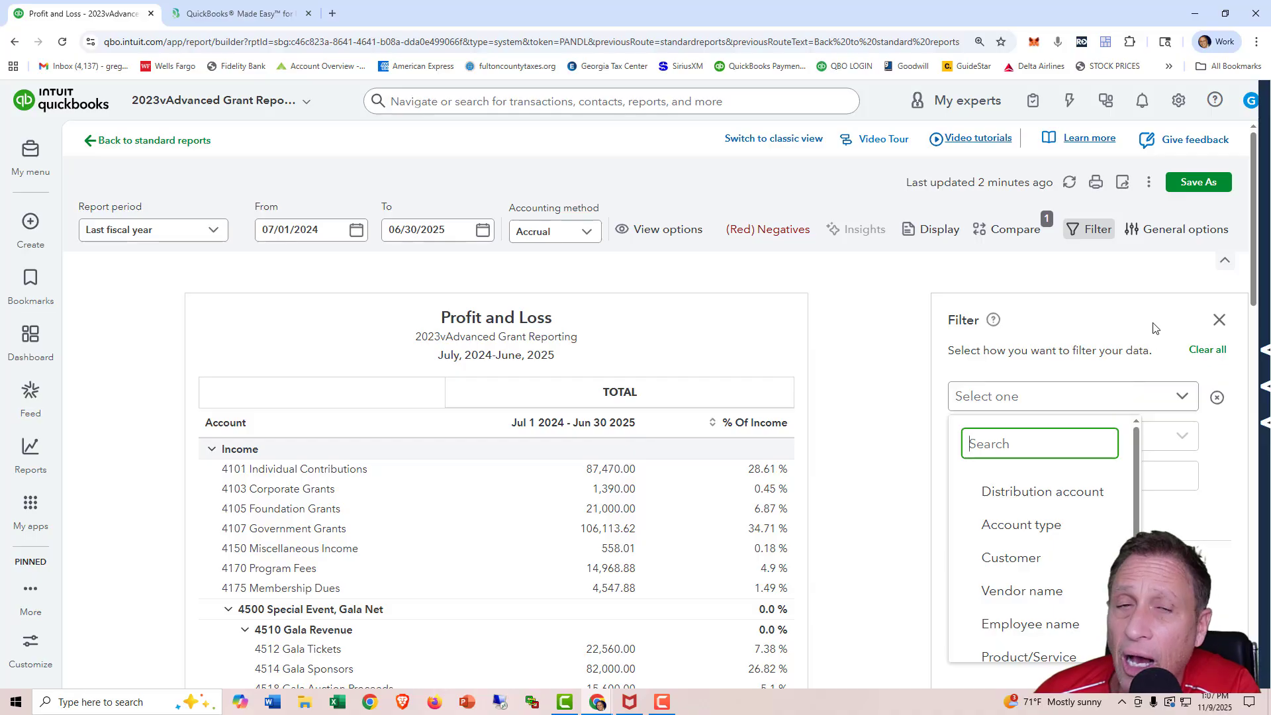
left_click(1219, 320)
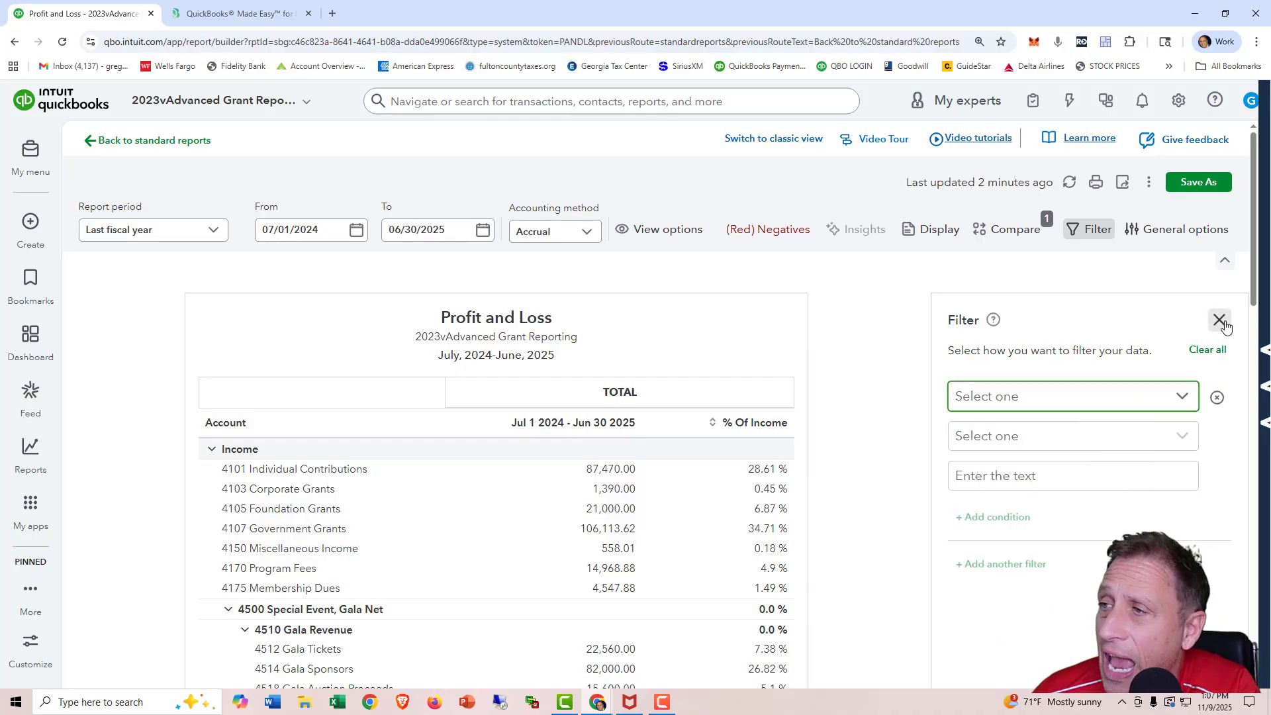
left_click(1219, 319)
In General options' Edit section titles, rename the Income section title to Revenue
left_click(1176, 233)
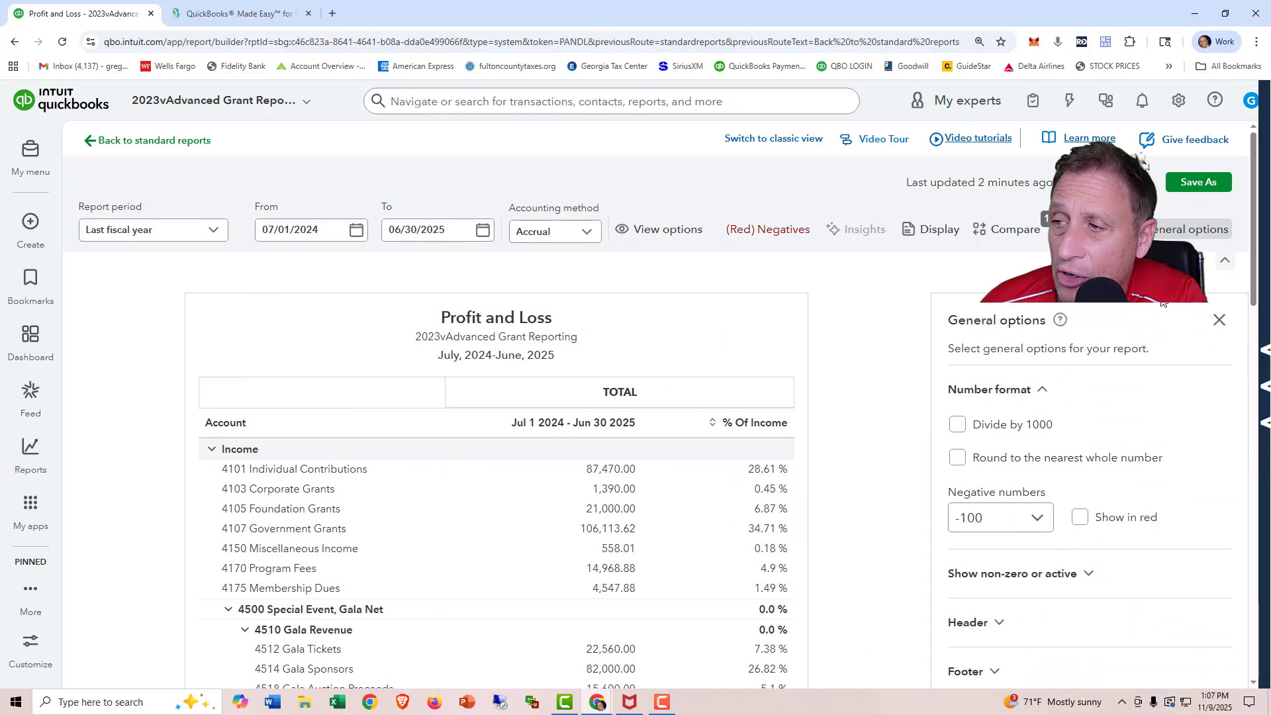
scroll(1148, 437, "down", 1)
scroll(1147, 437, "down", 3)
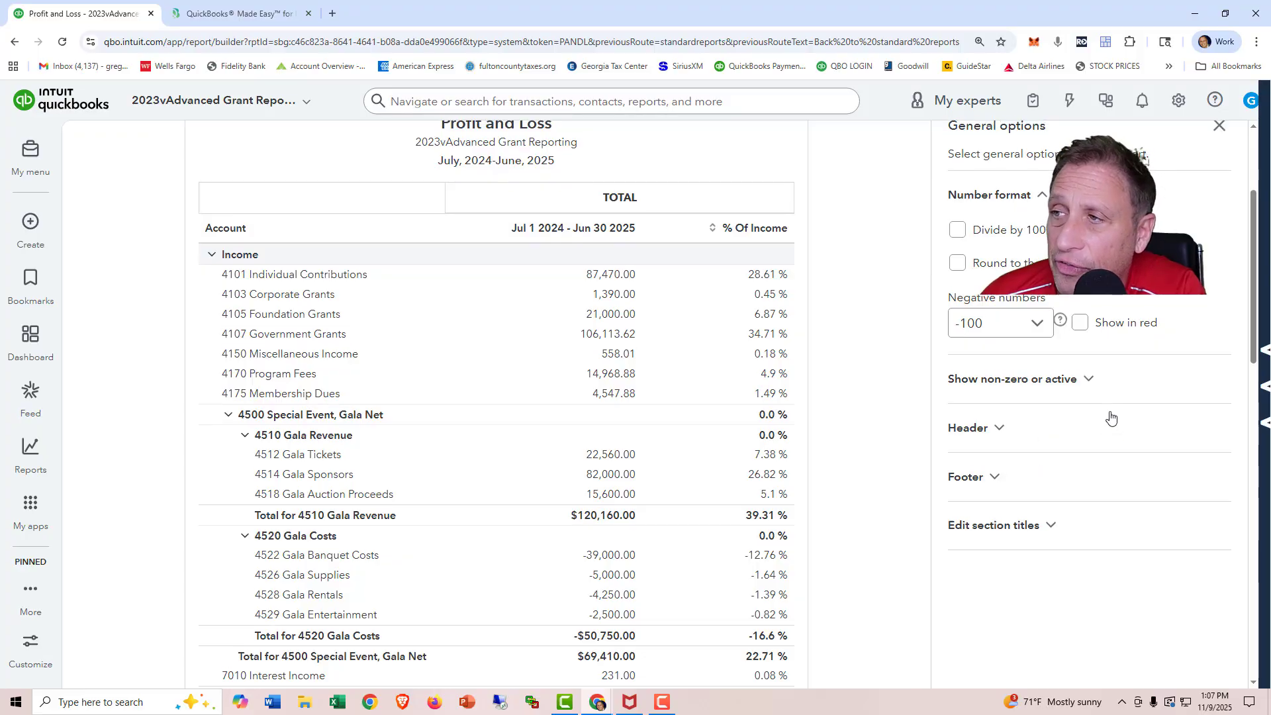
scroll(1109, 417, "up", 2)
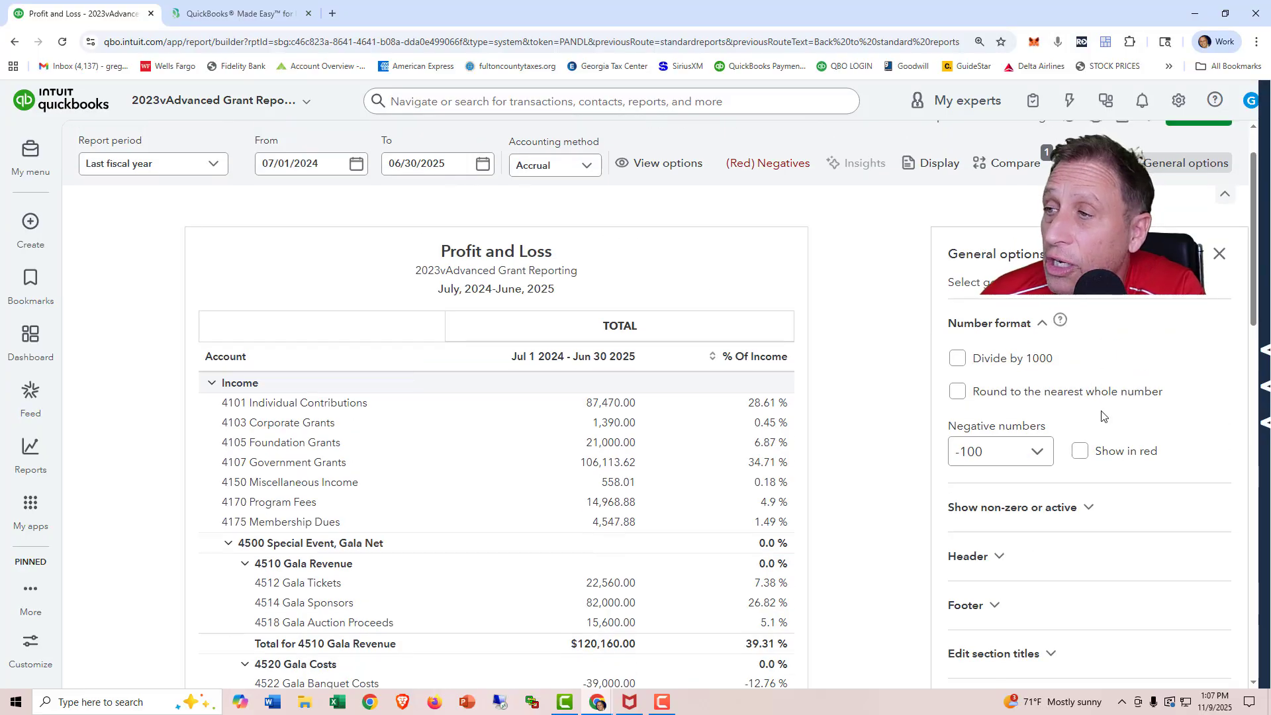
scroll(1077, 410, "down", 4)
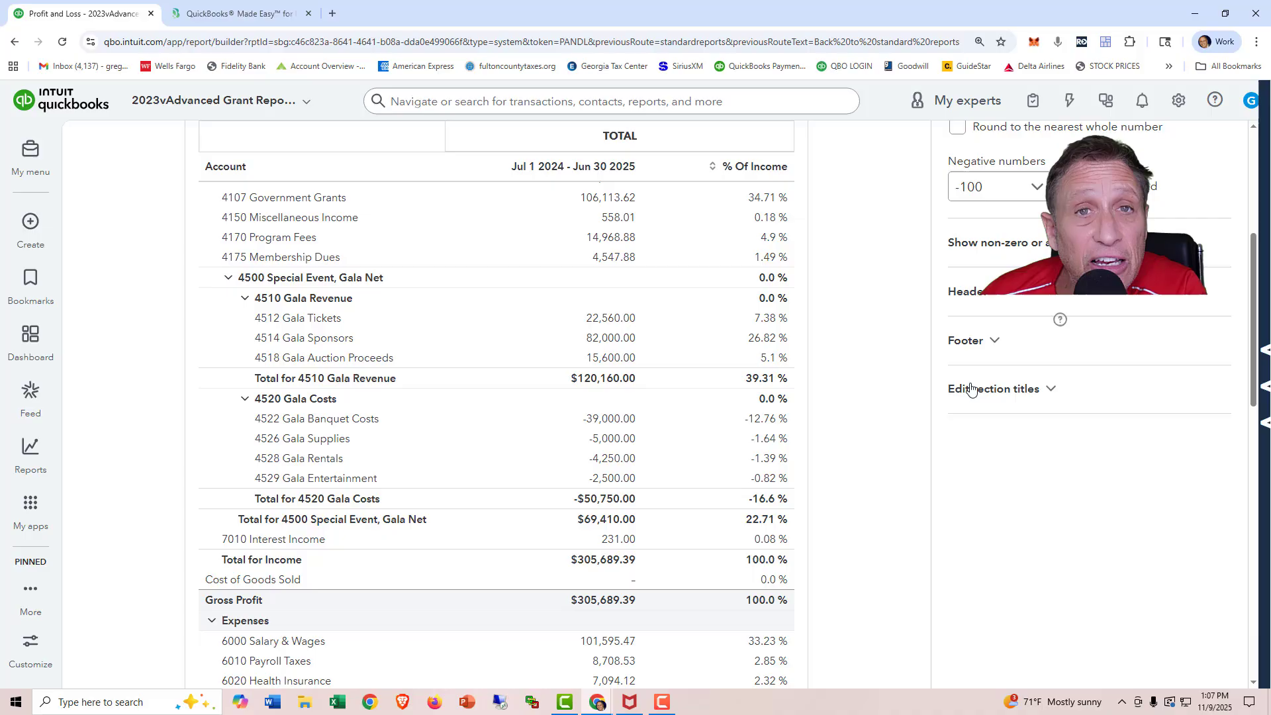
left_click(1052, 394)
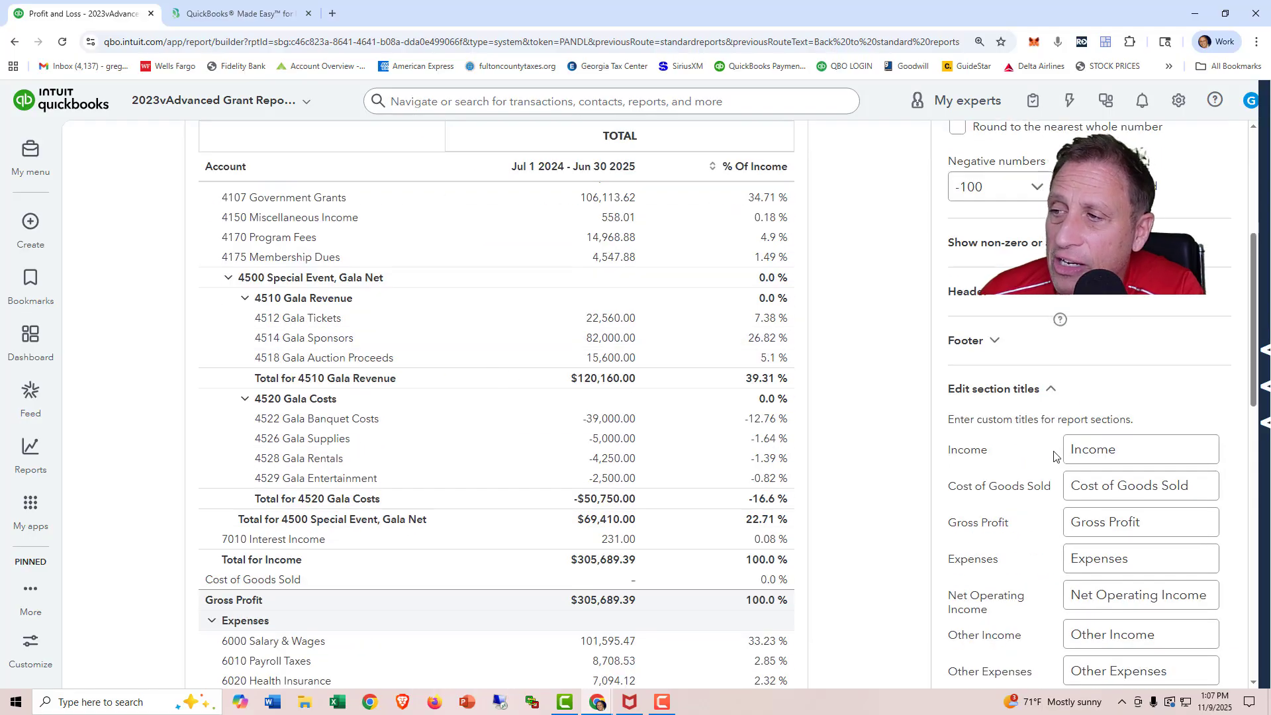
left_click_drag(1124, 454, 1064, 460)
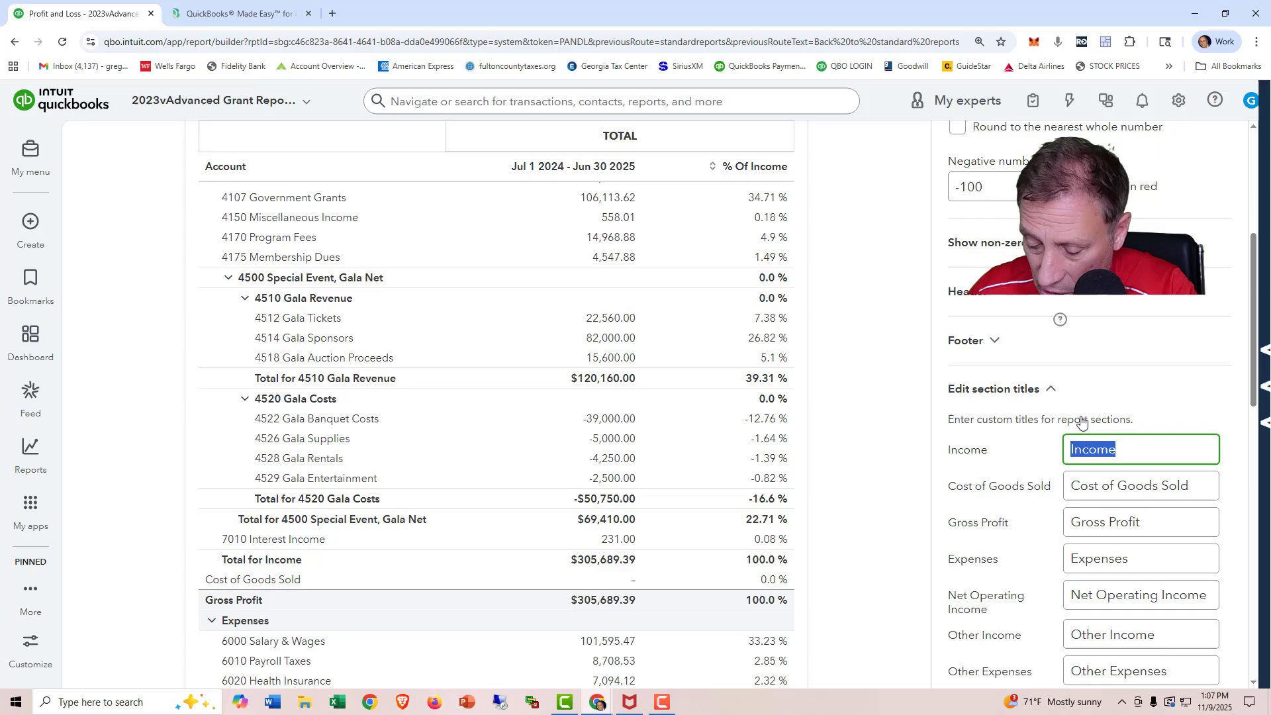
type("Revenue")
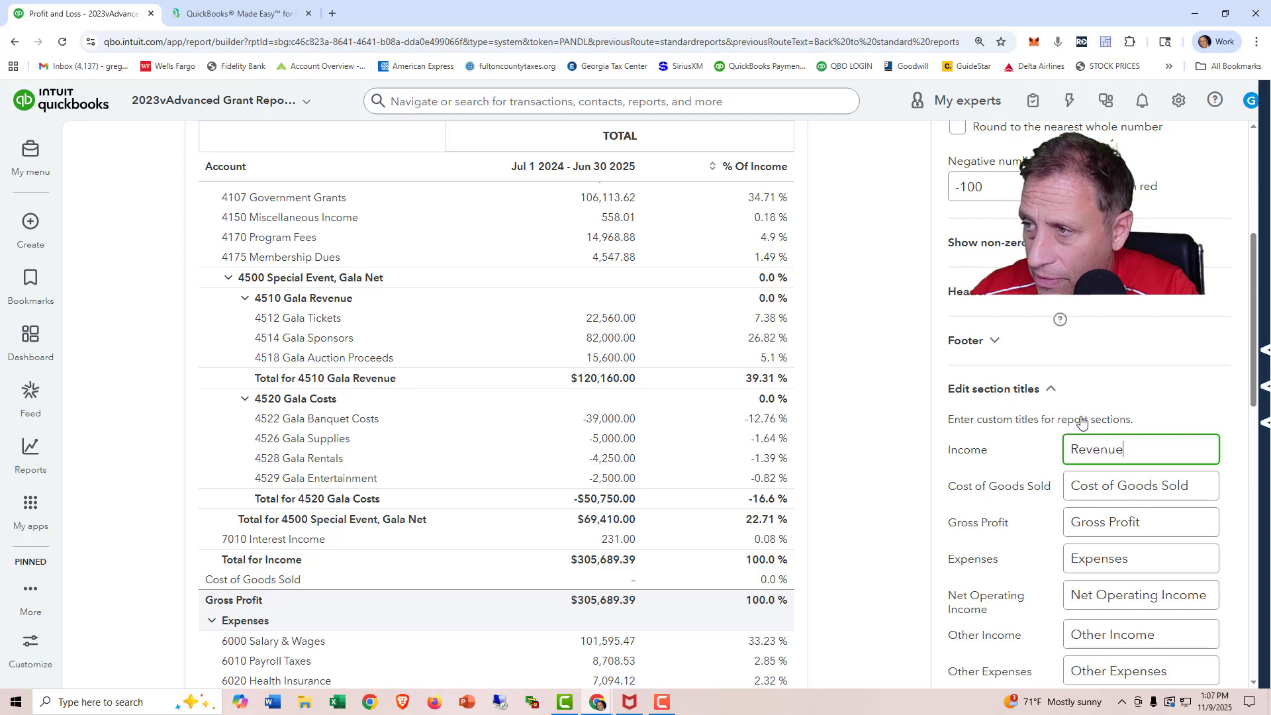
Rename the Net Income section title to Net Profit
scroll(1119, 463, "down", 2)
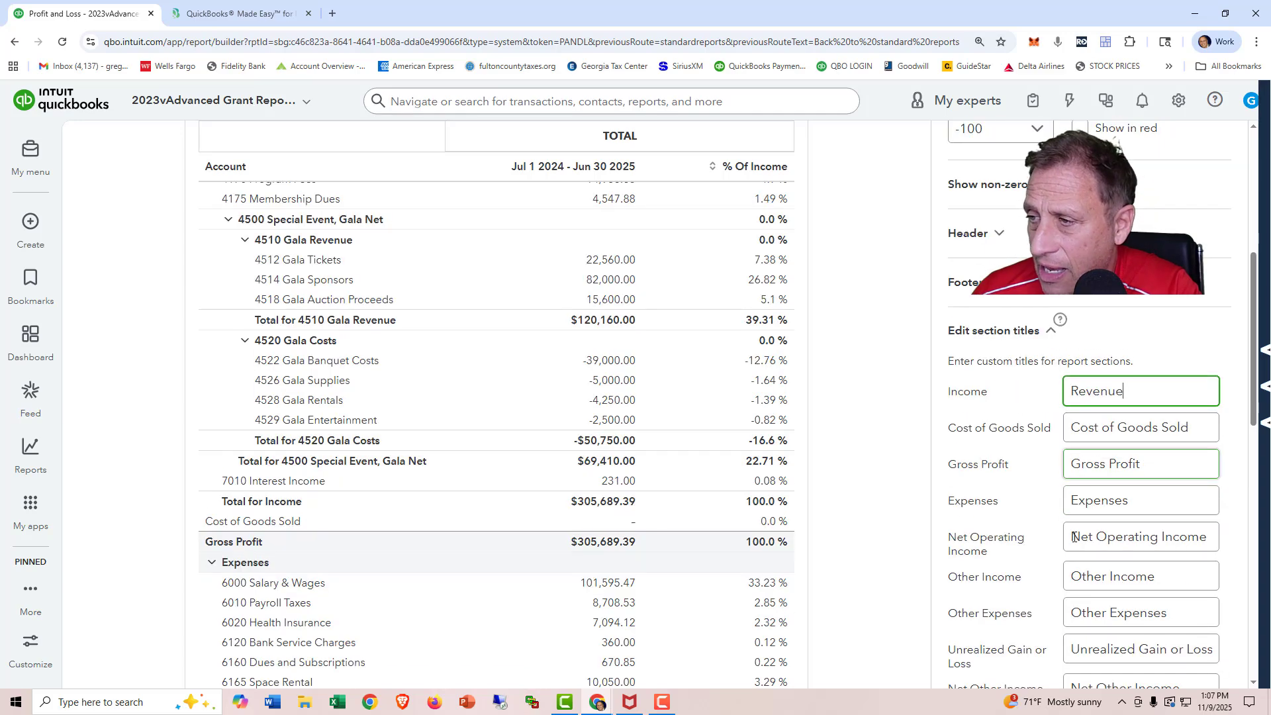
scroll(1125, 490, "down", 2)
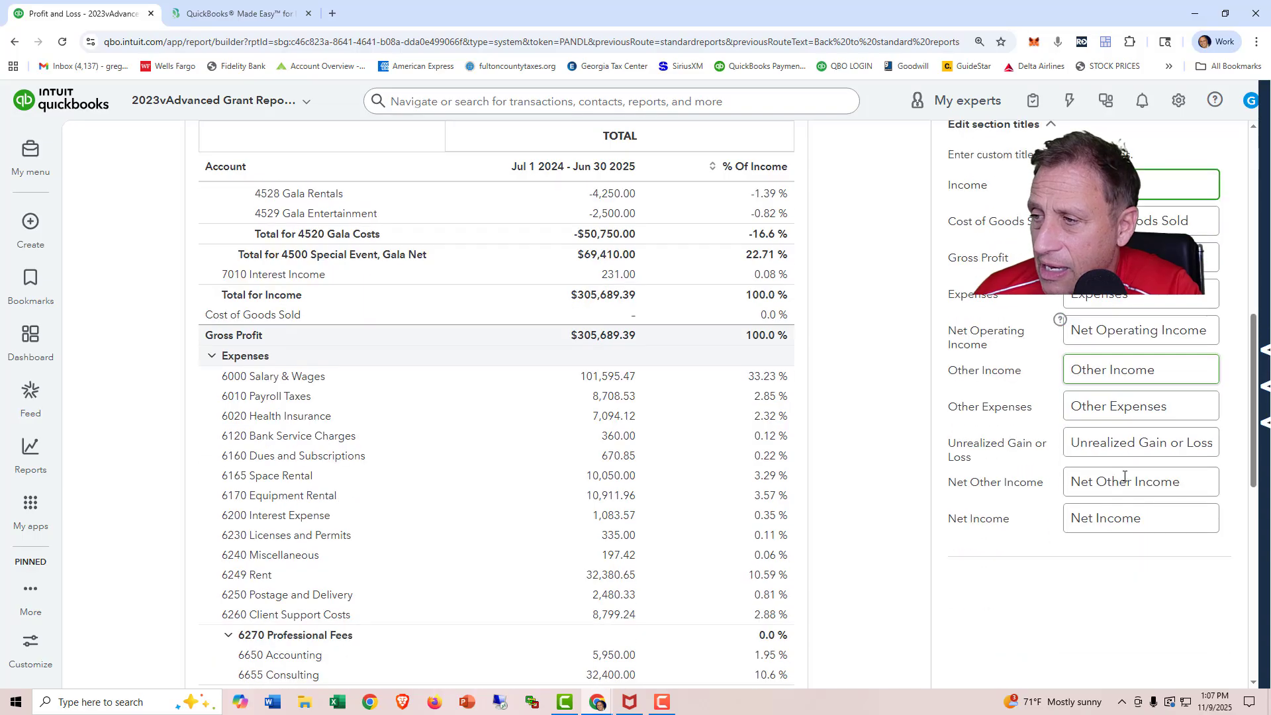
left_click(1149, 518)
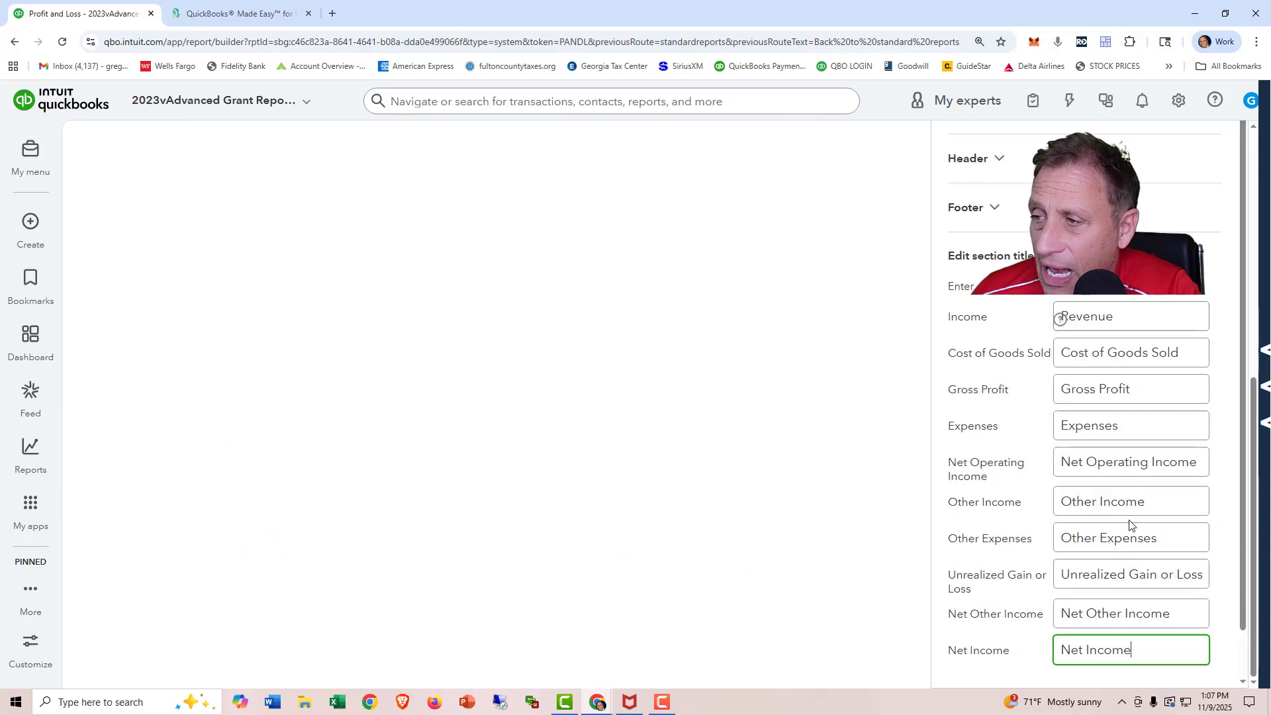
key("shift+Left")
key("shift+Left")
key("shift+Left")
key("shift+Left")
key("shift+Left")
key("shift+Left")
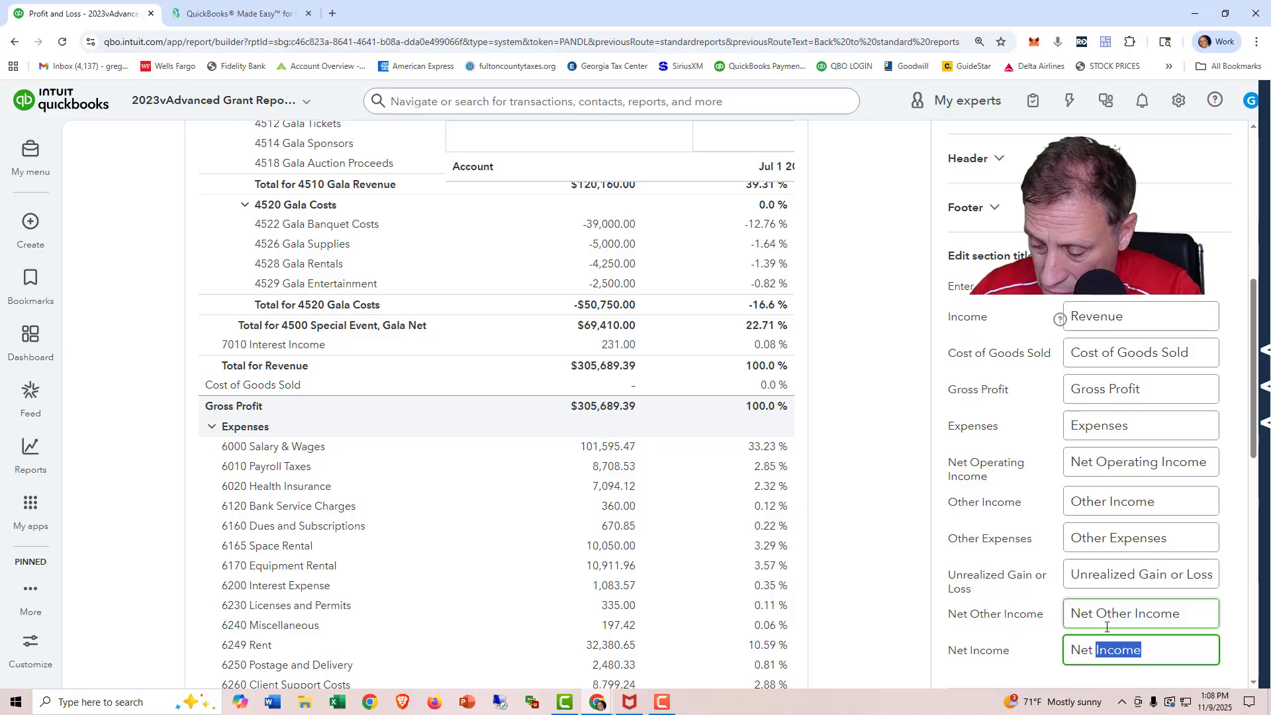
type("Profit")
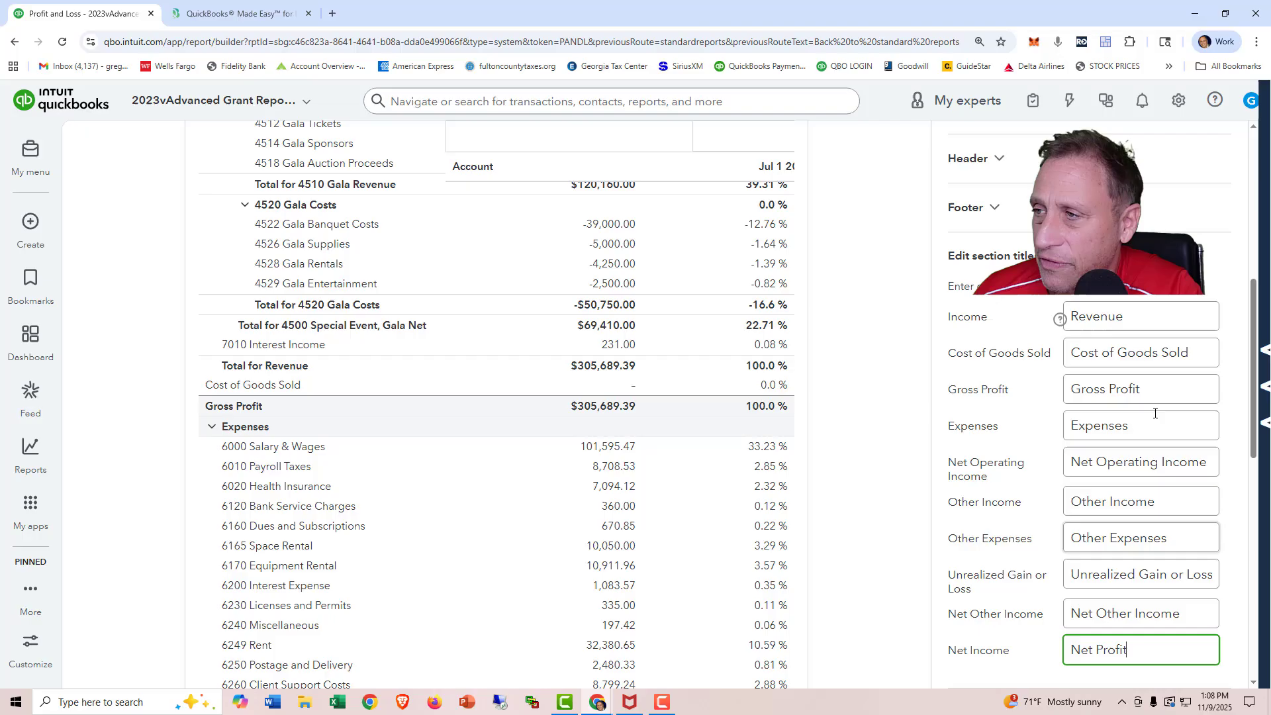
scroll(1075, 305, "up", 6)
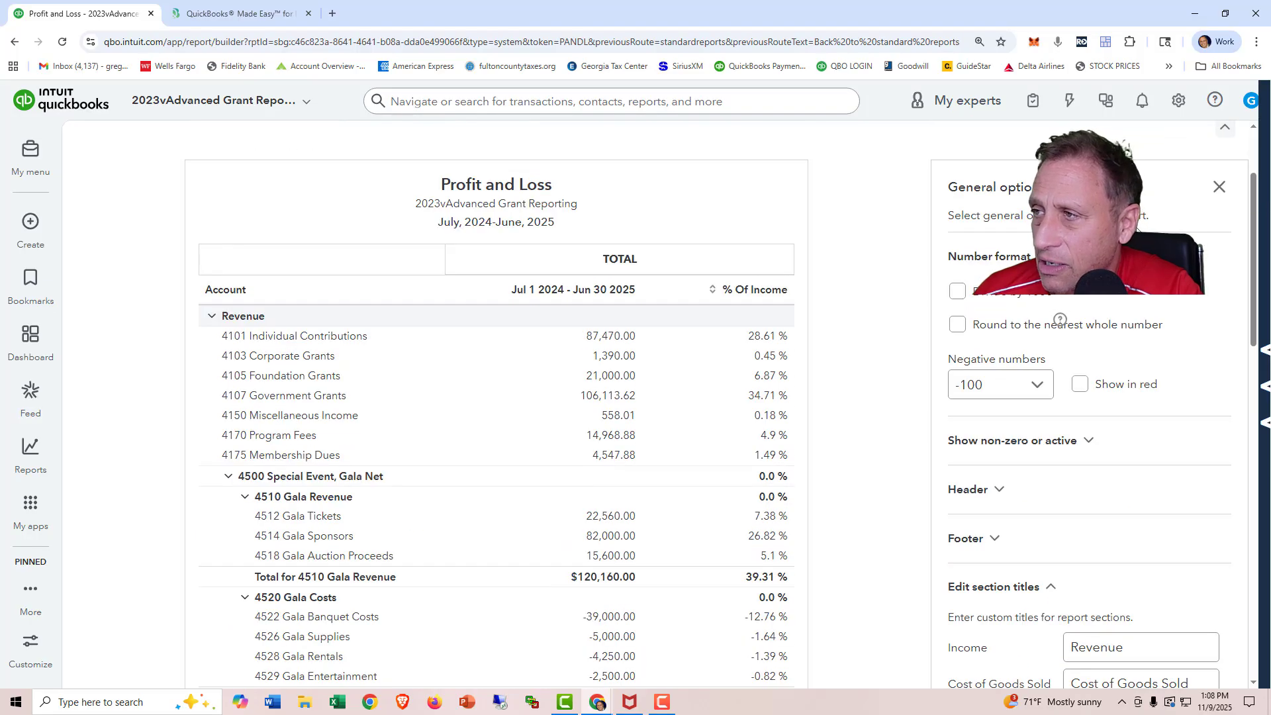
Close General options and scroll the refreshed report to check the Revenue and Net Profit headings
left_click(1218, 187)
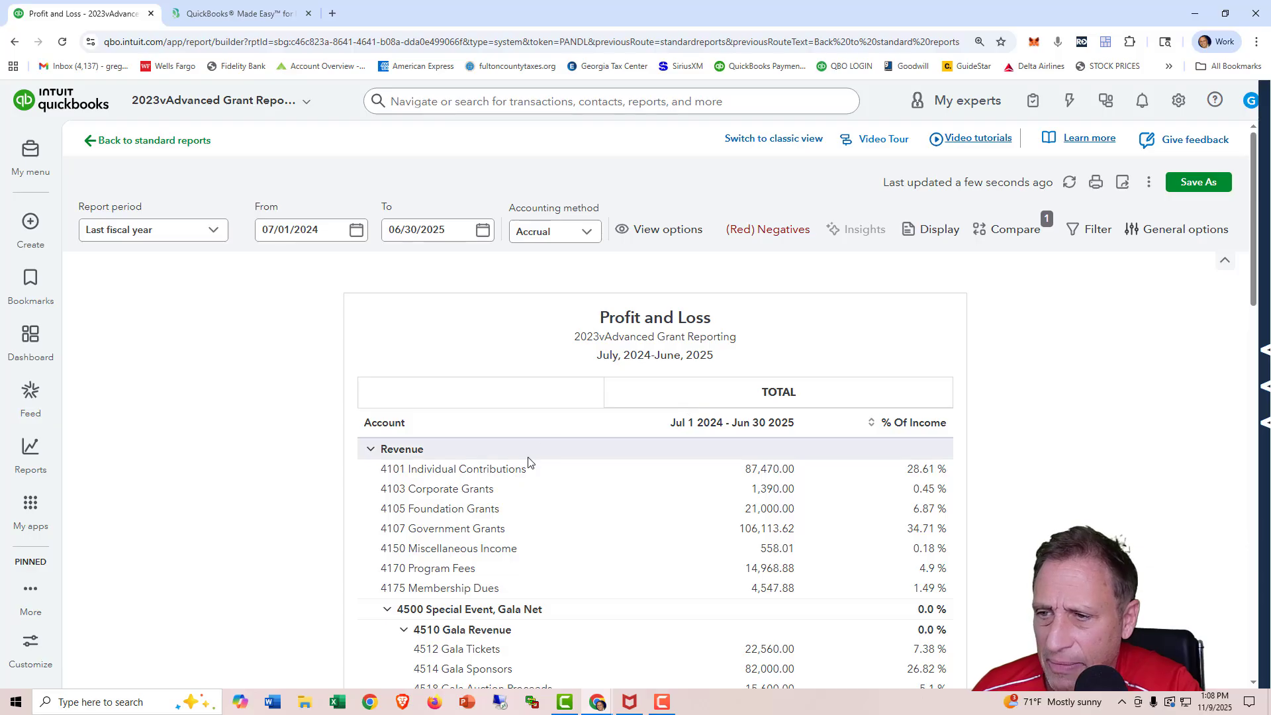
scroll(527, 462, "down", 2)
scroll(527, 464, "down", 15)
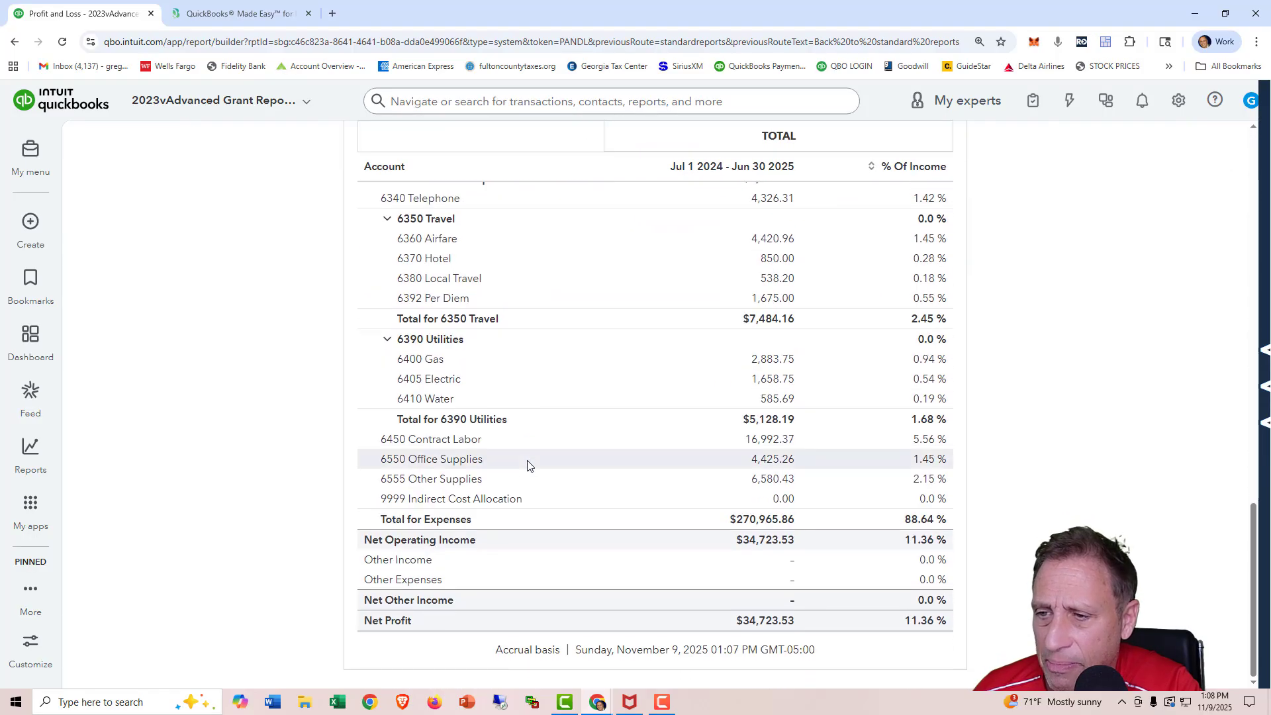
scroll(476, 616, "up", 17)
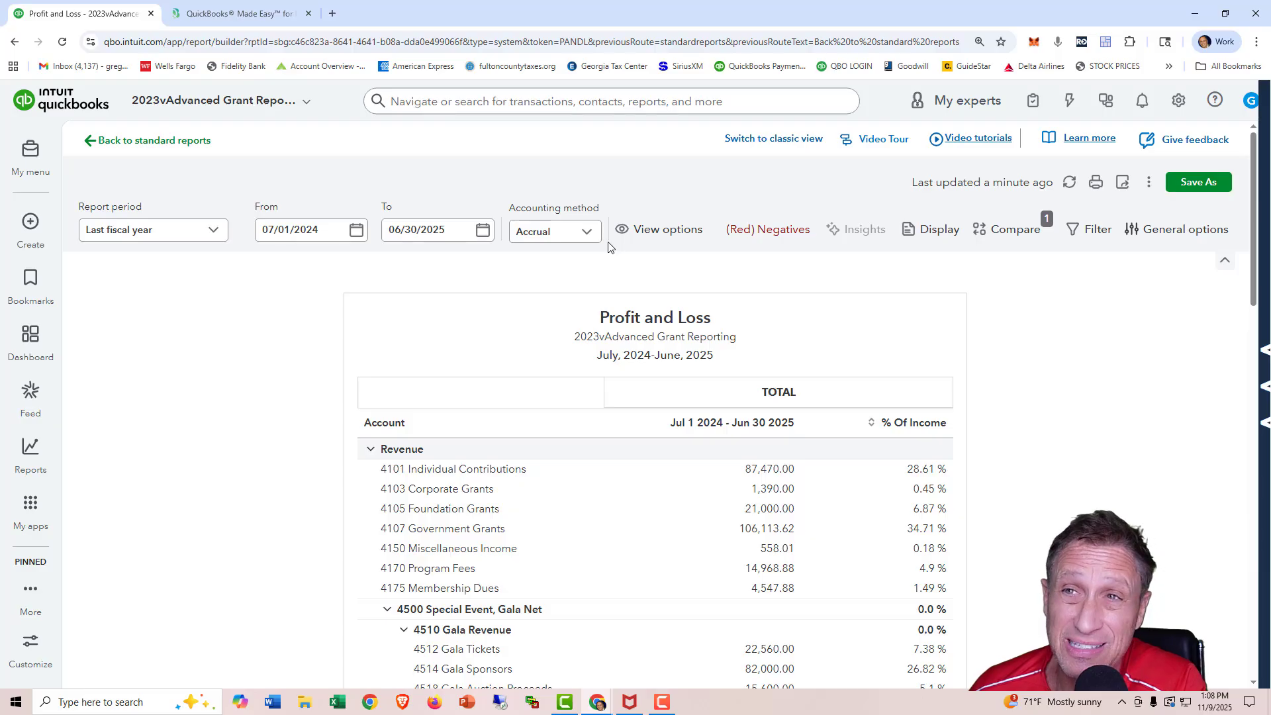
Return to the QuickBooks Made Easy site showing the $599 December 6-Pack Advanced Mini-Series announcement
left_click(232, 20)
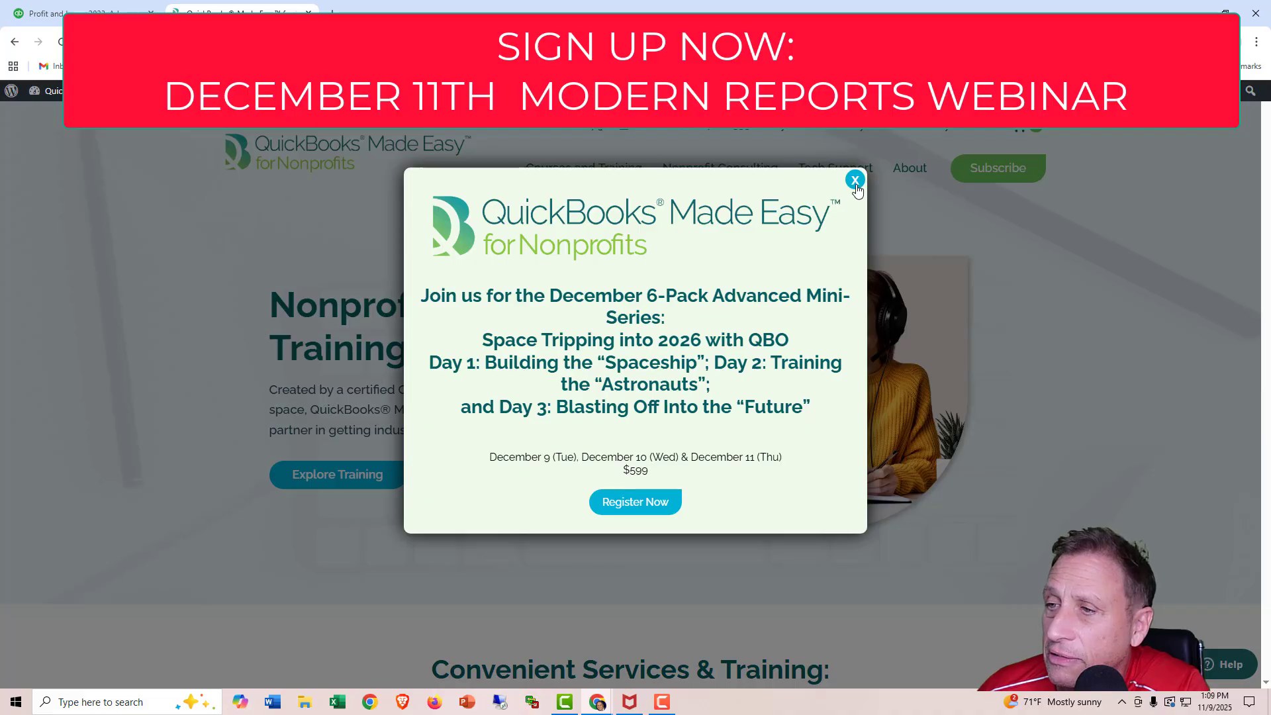
Open the 6 Pack Series event page and view the Day 3: Session 5 webinar details
left_click(629, 502)
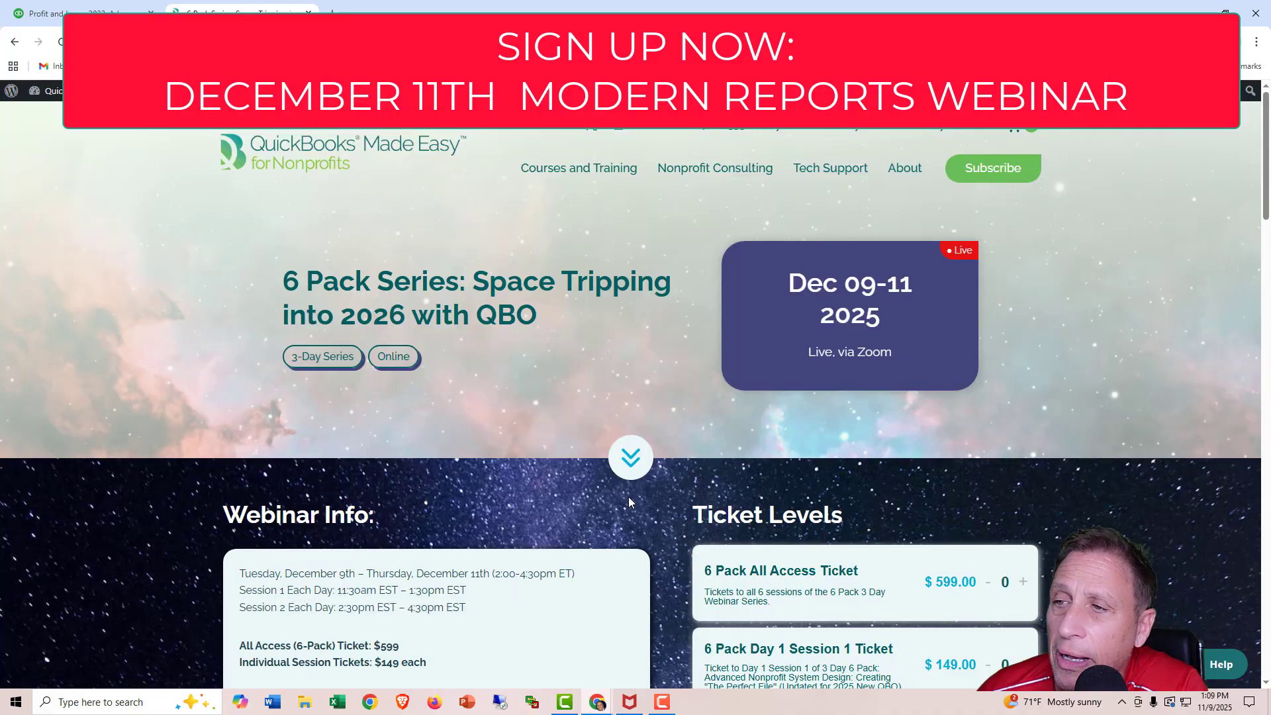
scroll(570, 441, "down", 8)
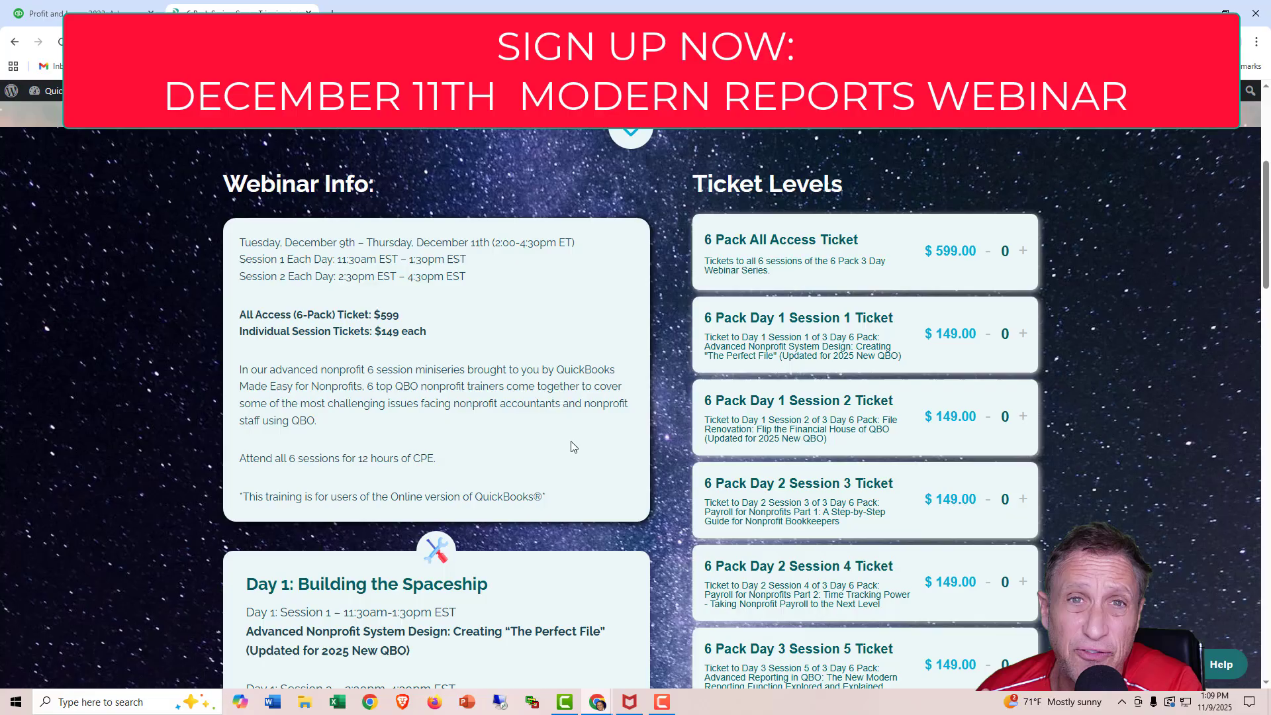
scroll(573, 446, "down", 3)
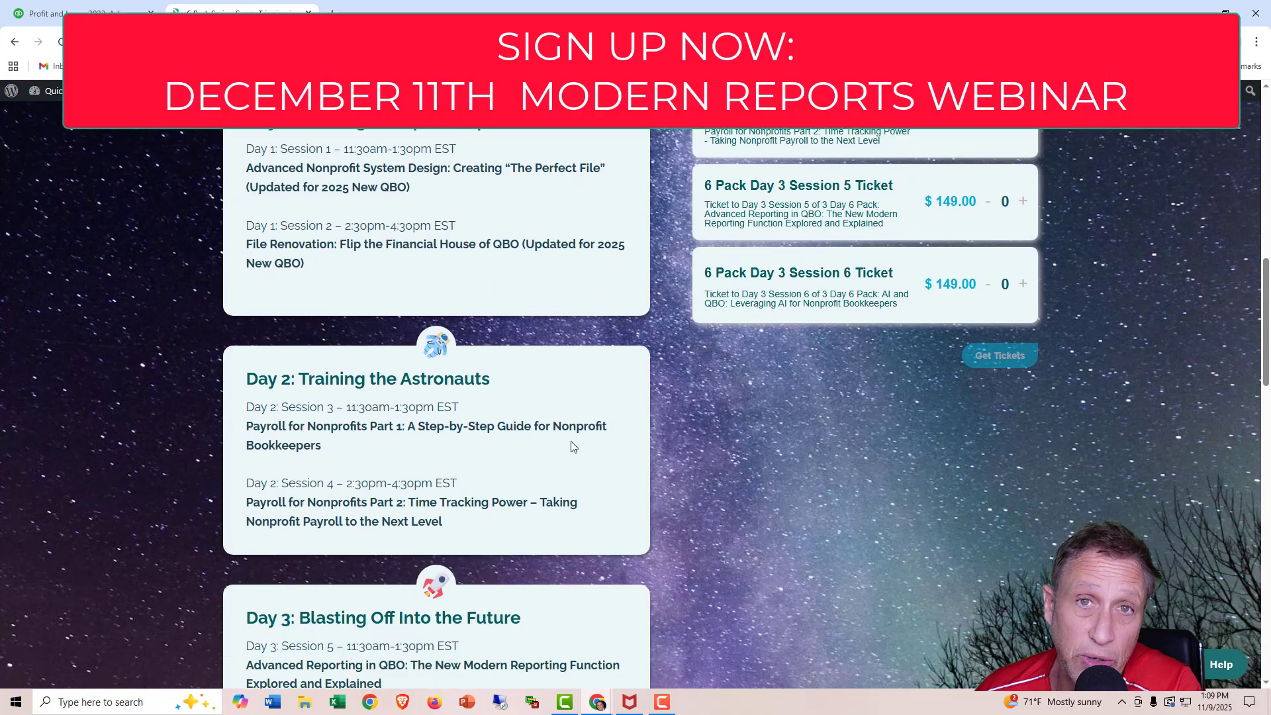
scroll(573, 446, "down", 4)
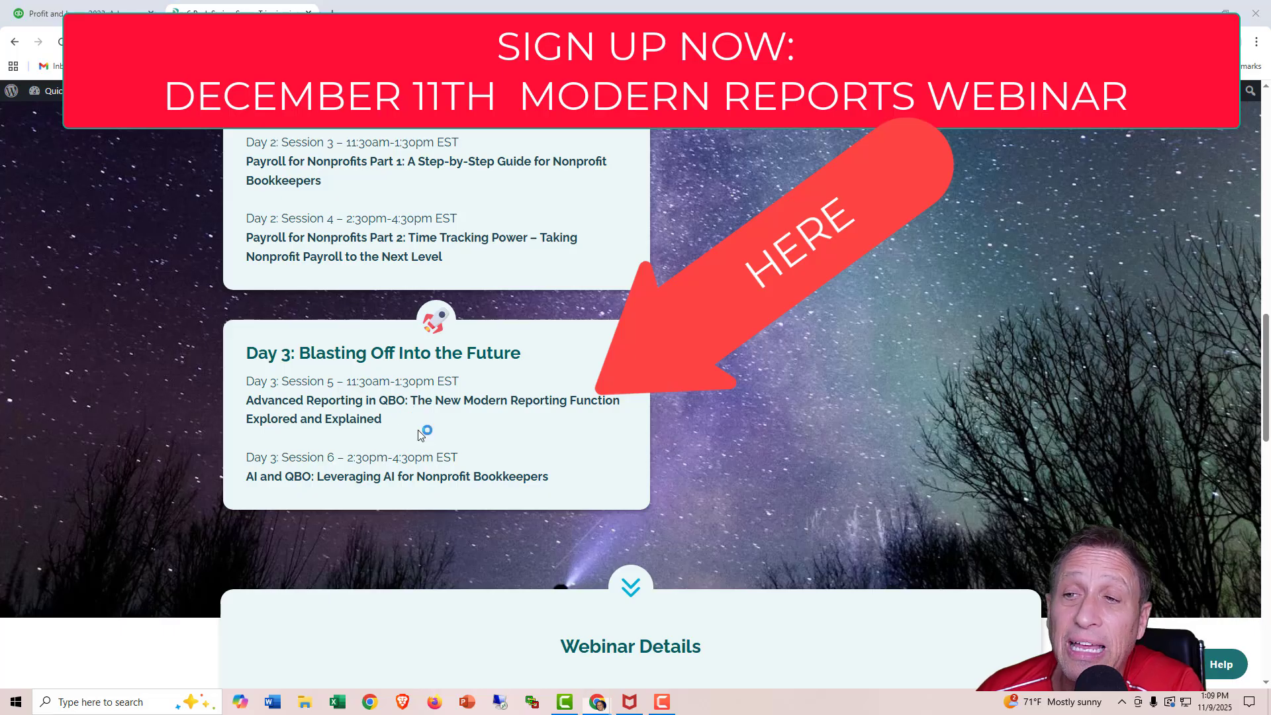
scroll(419, 431, "down", 6)
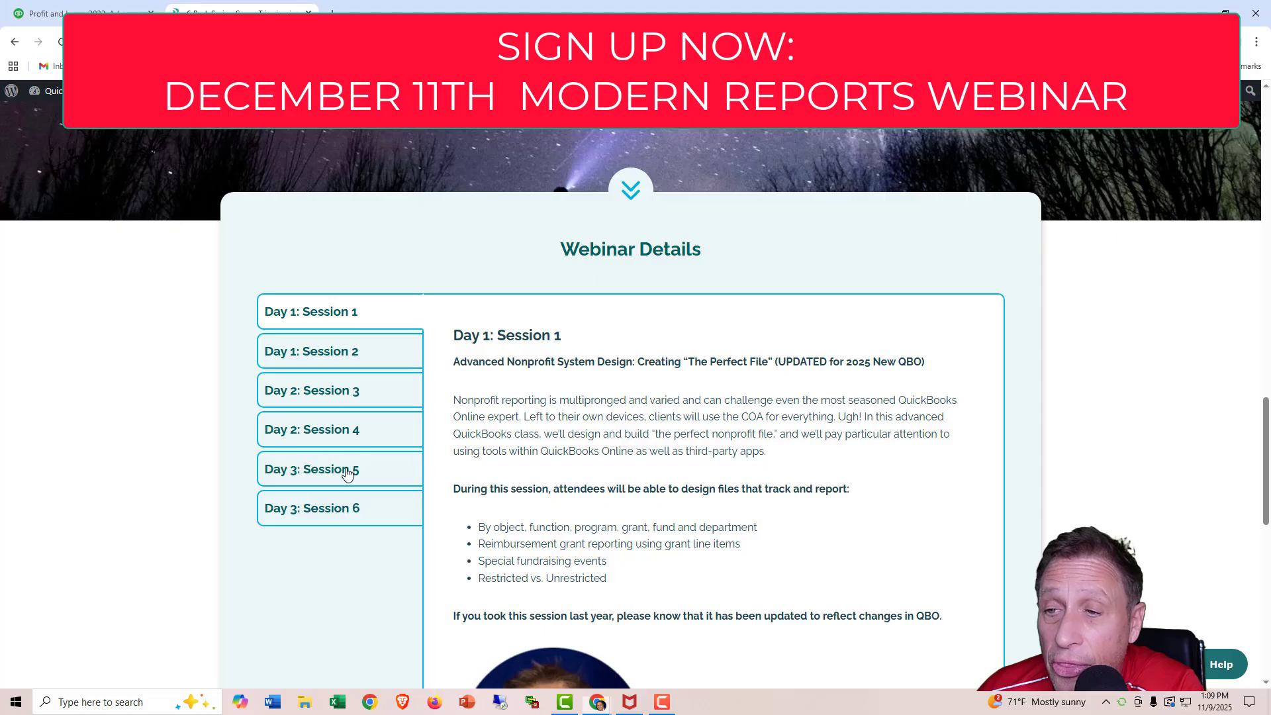
left_click(346, 474)
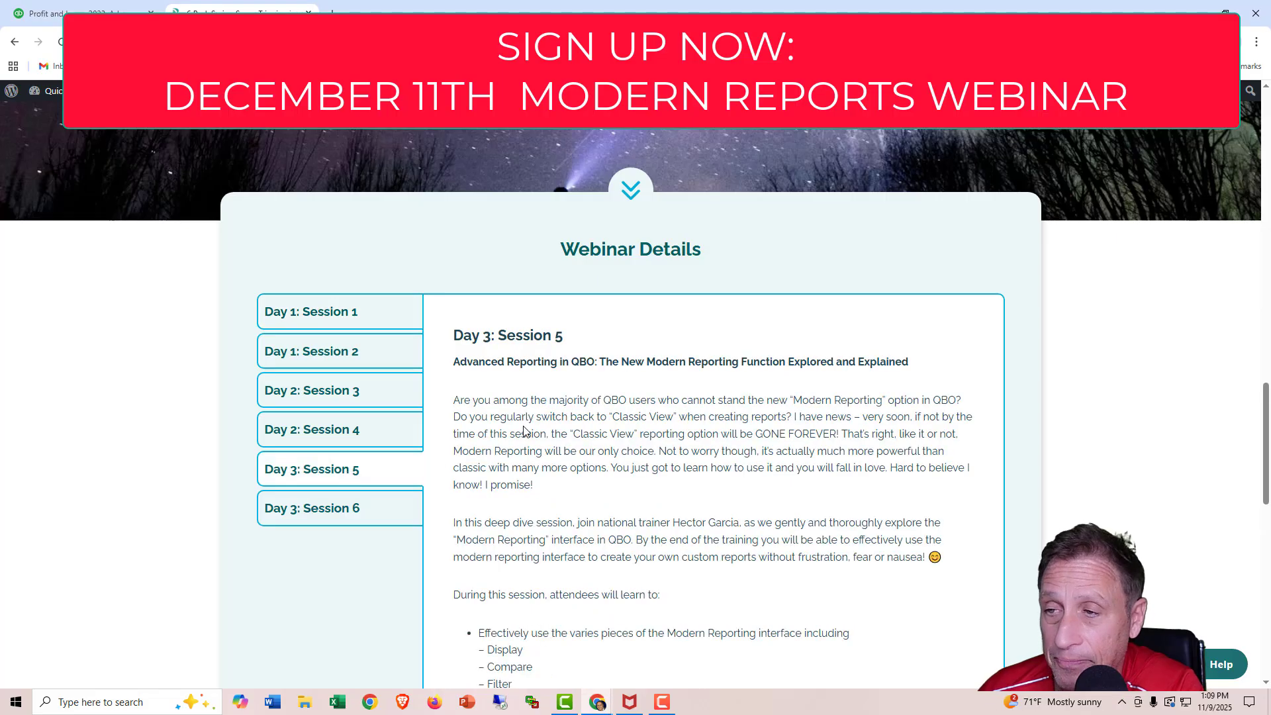
scroll(561, 523, "down", 5)
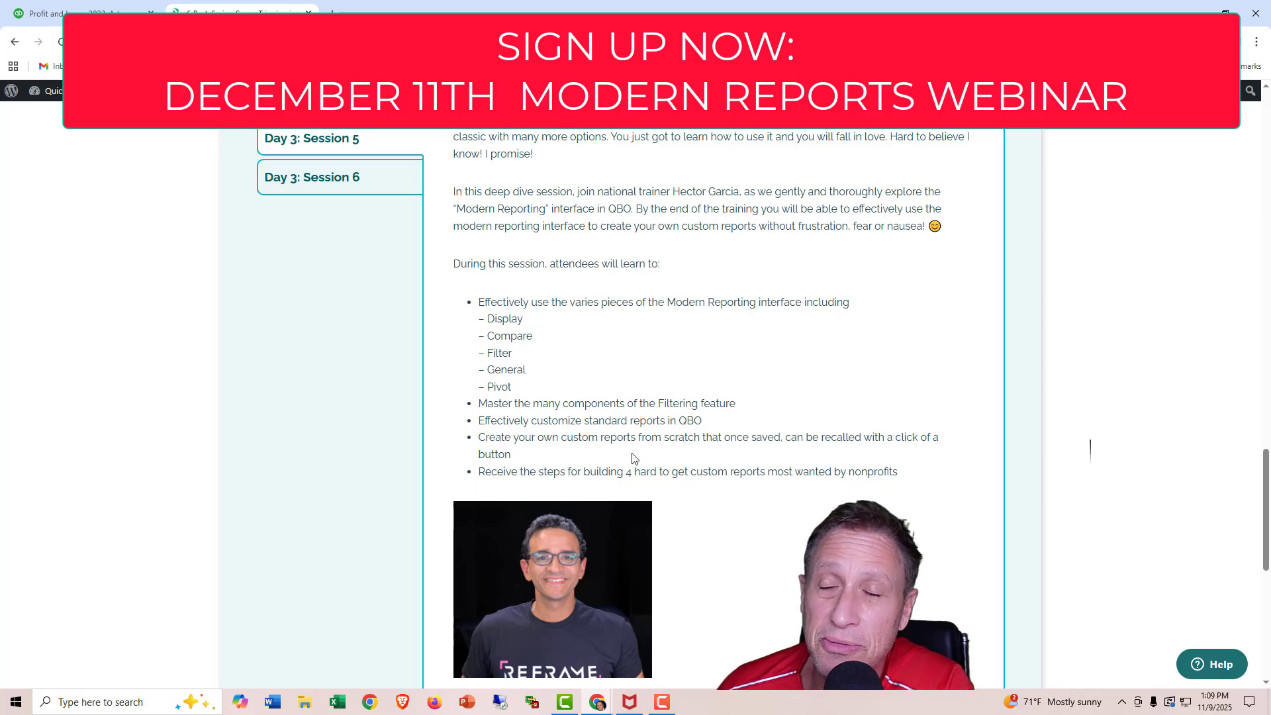
scroll(632, 459, "up", 2)
scroll(633, 458, "up", 7)
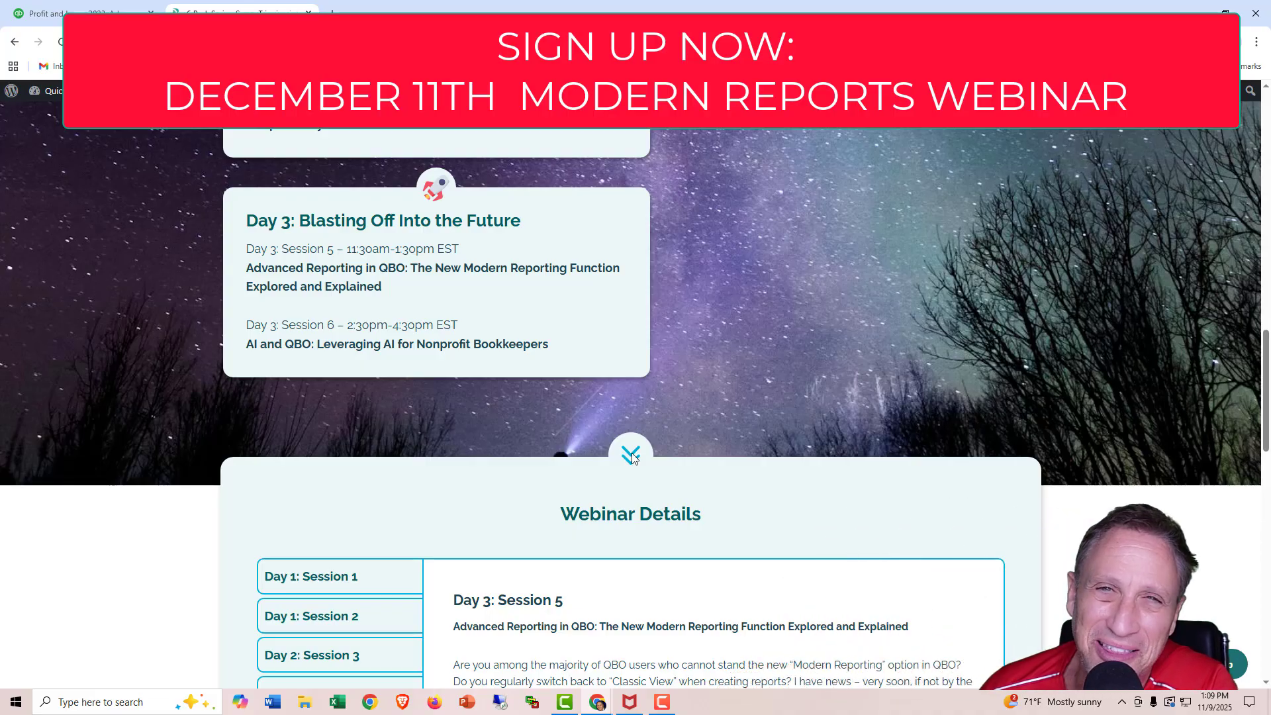
scroll(632, 457, "up", 7)
scroll(633, 458, "up", 7)
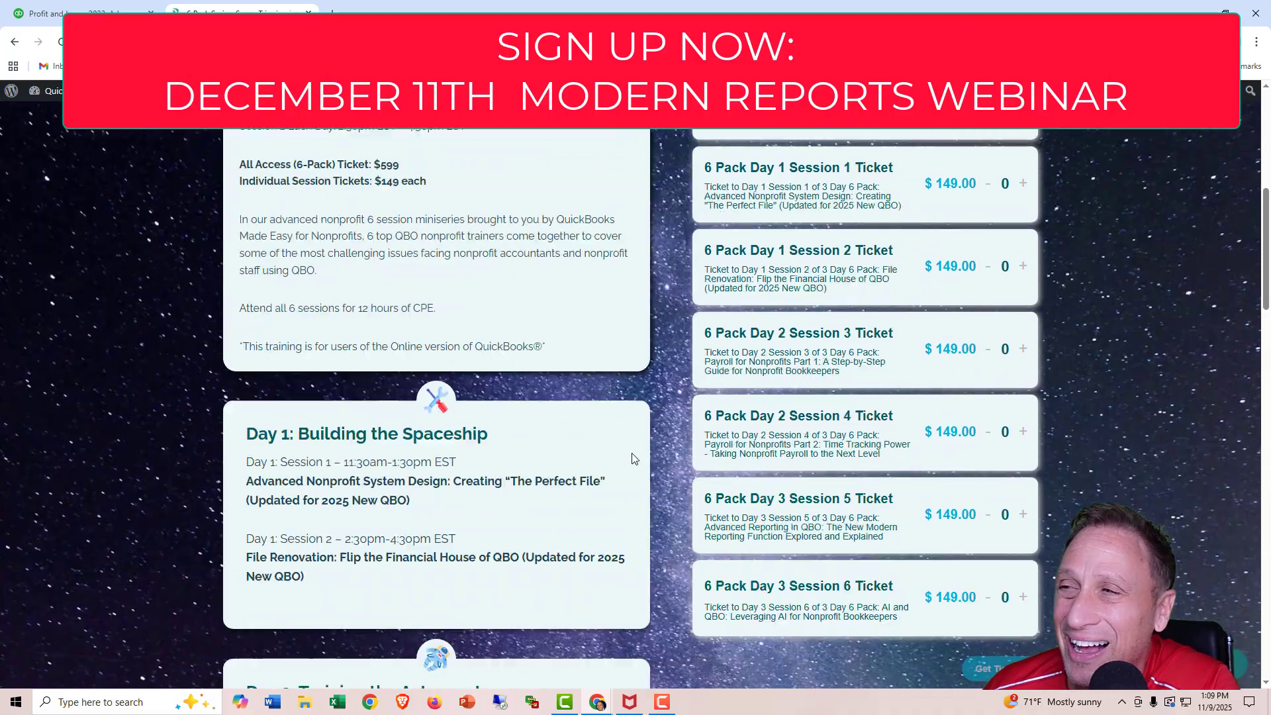